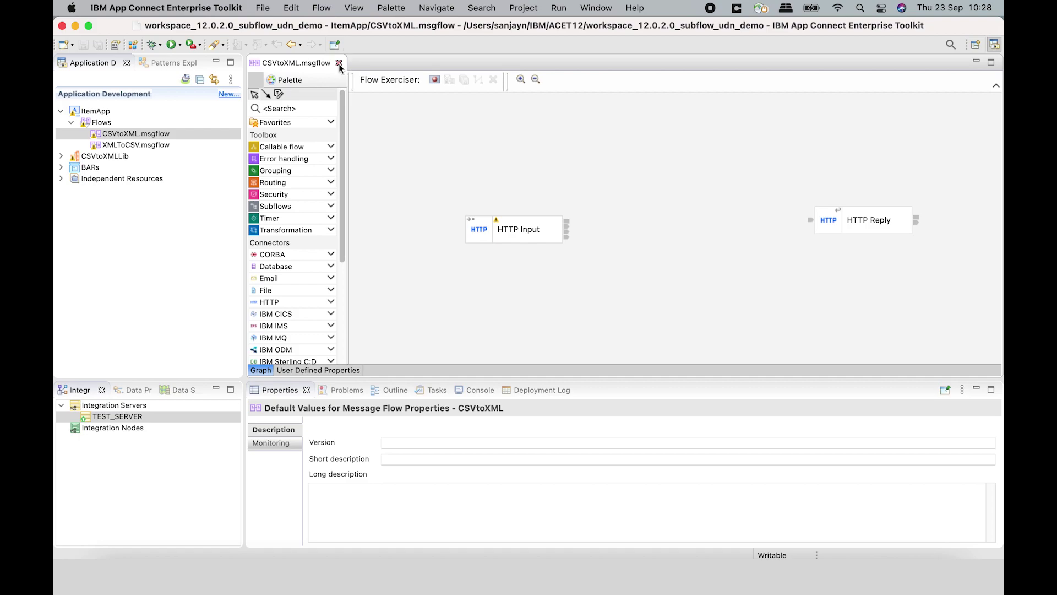
Expand the CSVtoXMLLib library down to its conversion subflows and open CSVtoXML.subflow to view its nodes
click(105, 157)
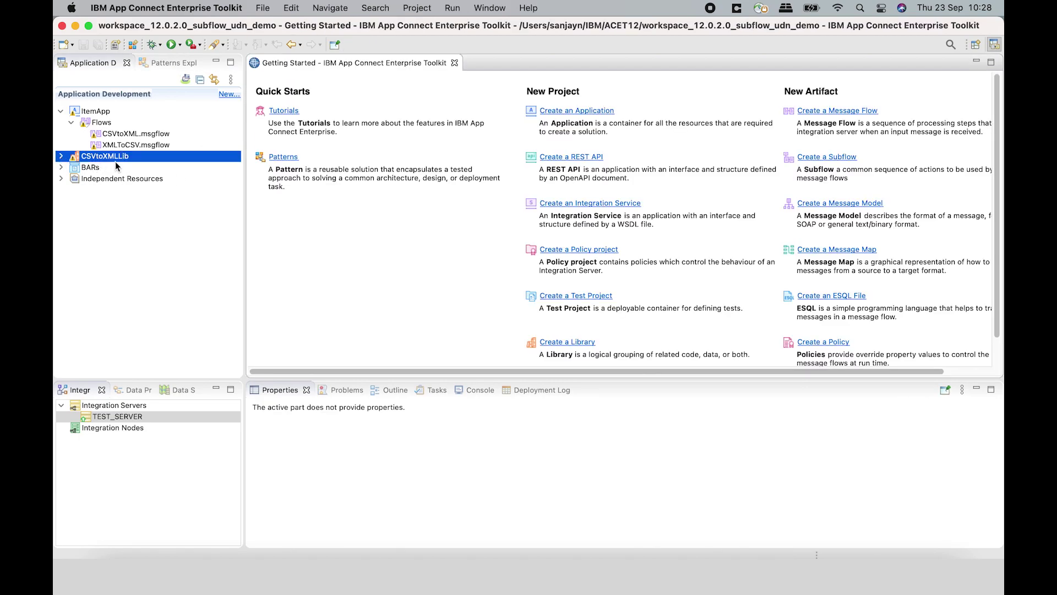
click(61, 157)
click(72, 178)
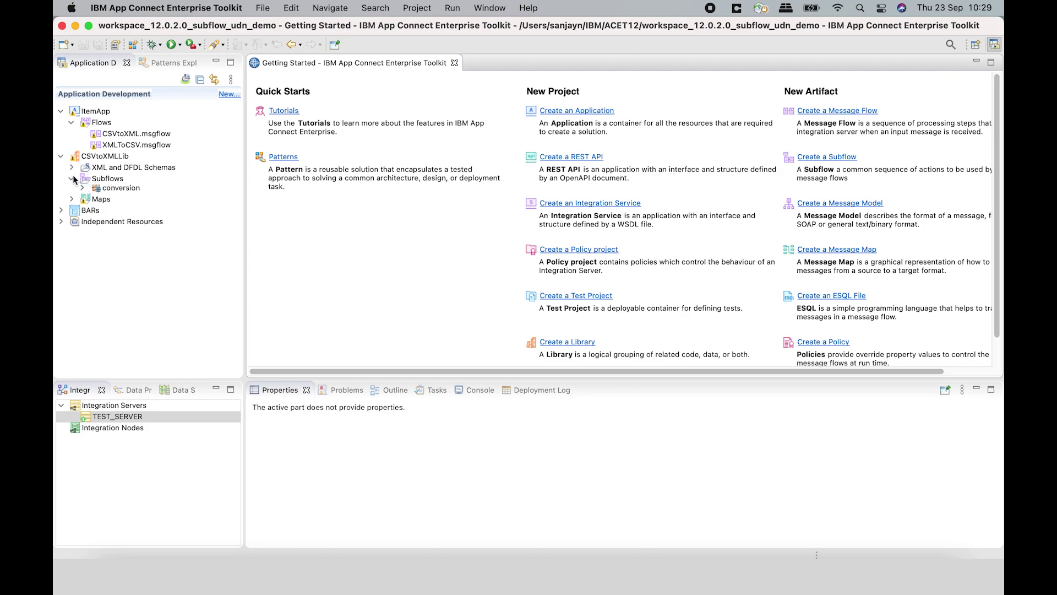
click(82, 189)
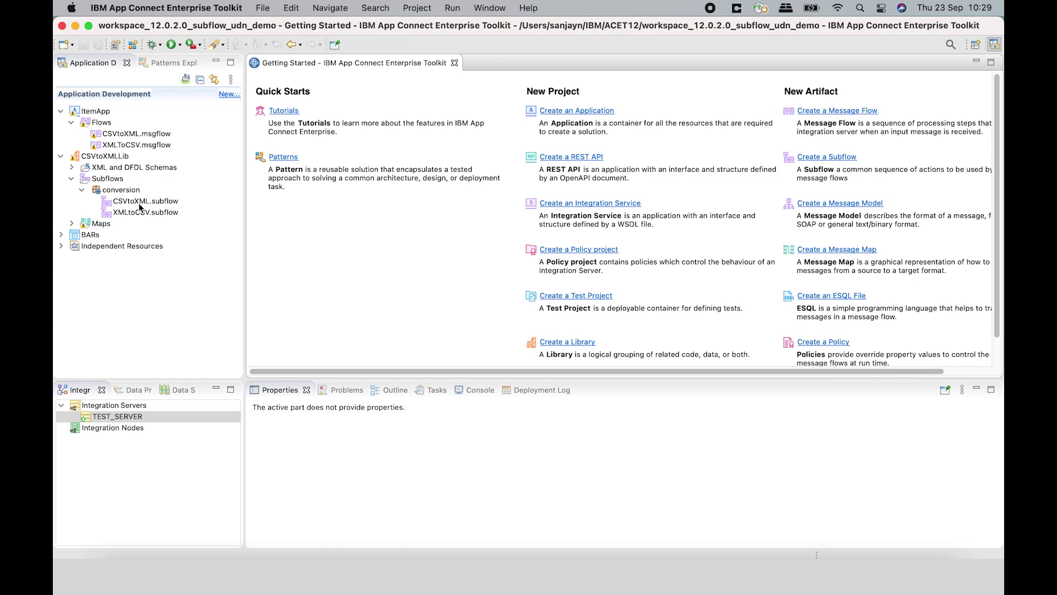
click(149, 203)
double_click(149, 202)
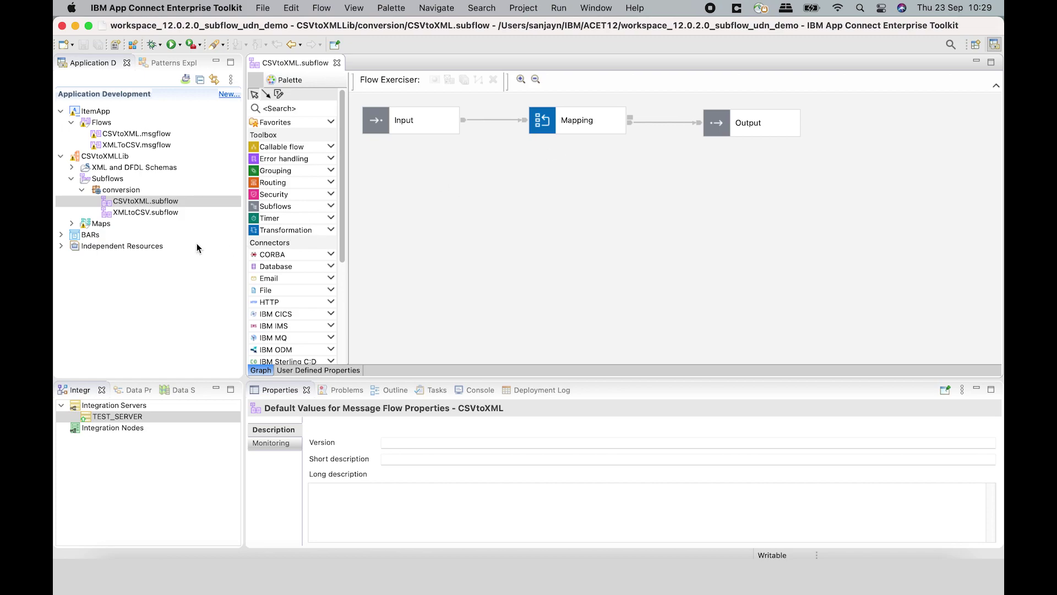
View the node layout of XMLtoCSV.subflow, and close both open subflow editors
click(128, 213)
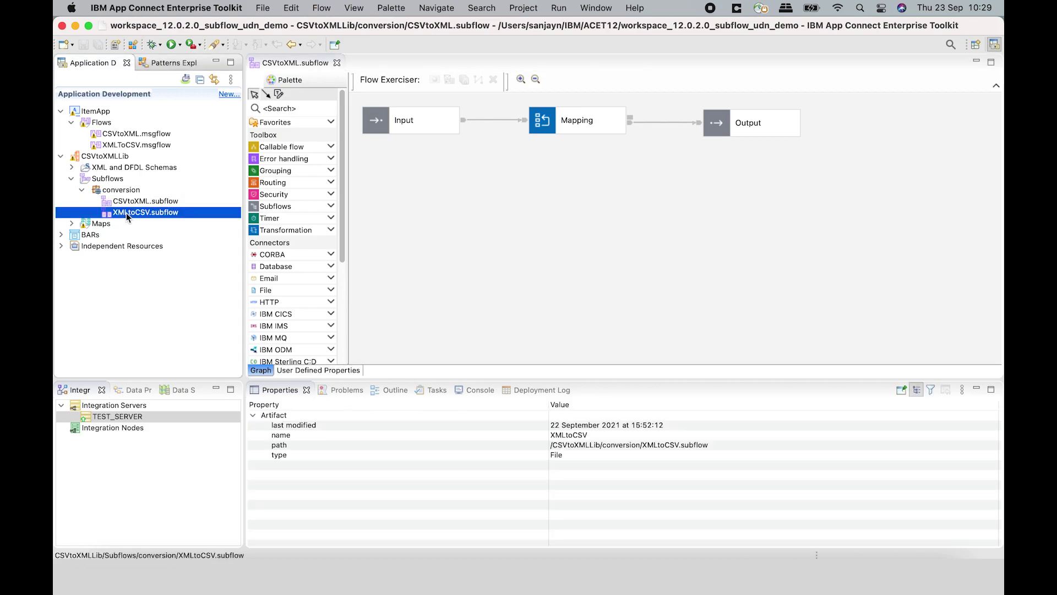
double_click(126, 212)
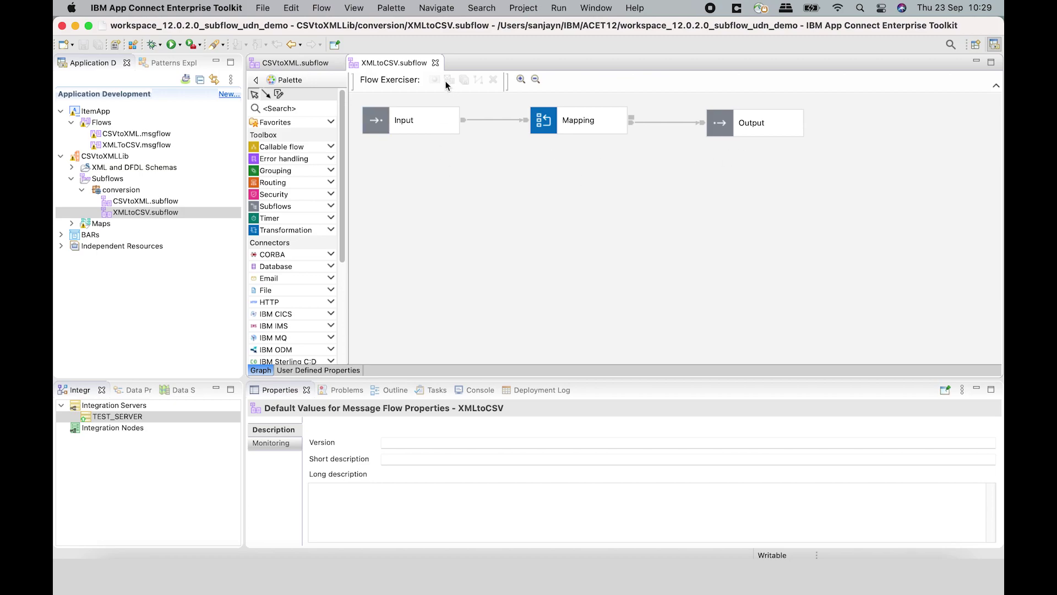
click(436, 63)
click(337, 64)
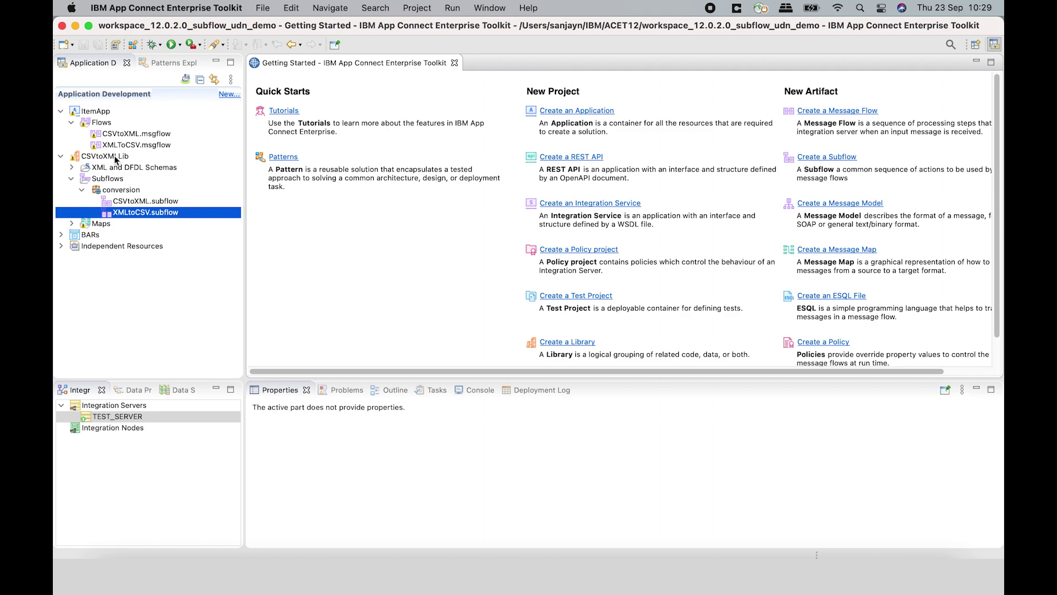
Open the palette category settings for the CSVtoXMLLib library, check the existing categories, and use the specified category name CSVtoXMLLib
click(115, 157)
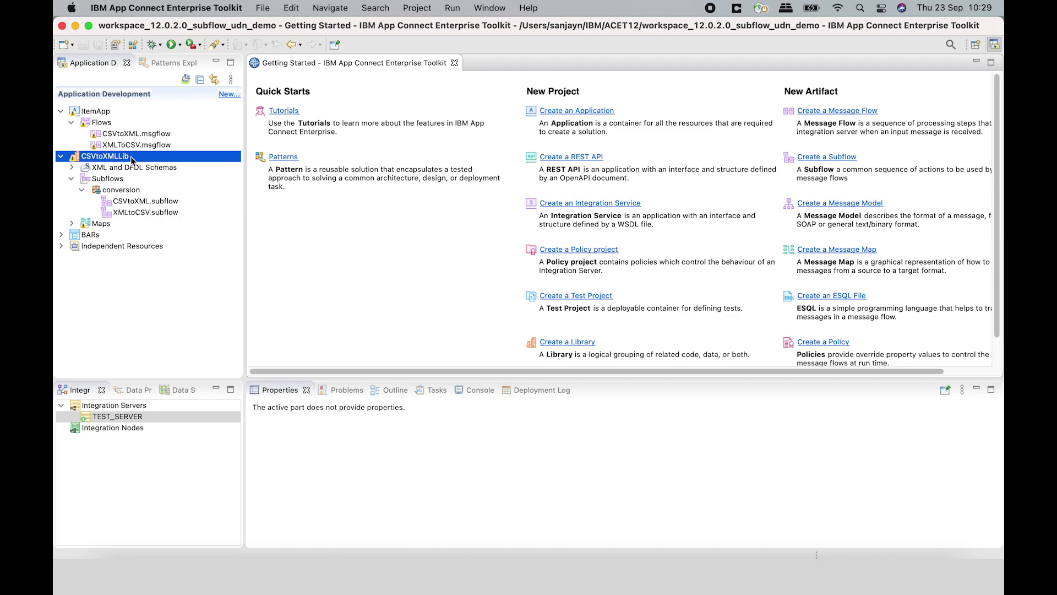
right_click(133, 160)
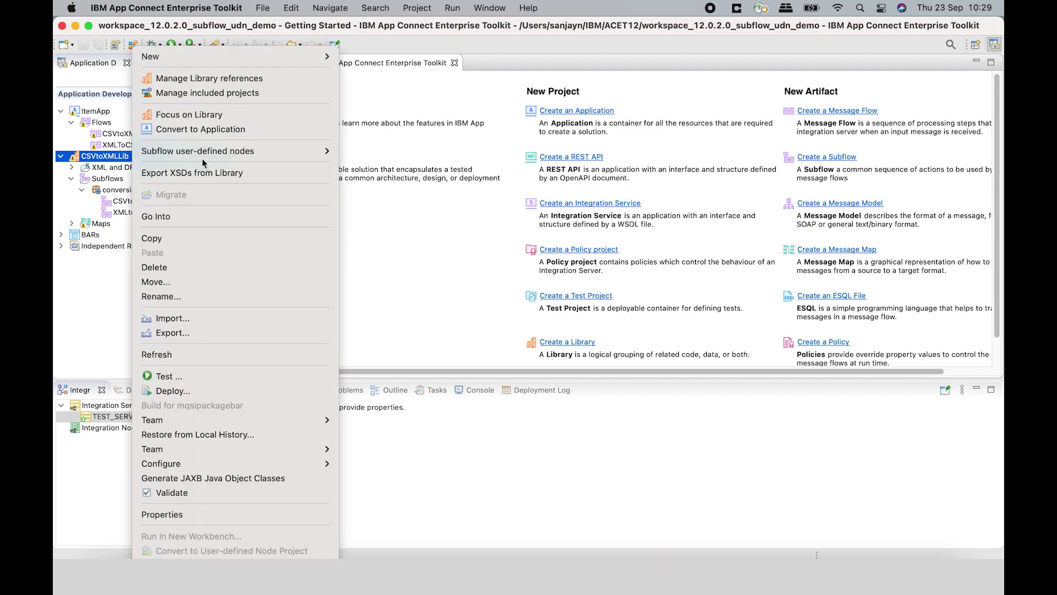
mouse_move(272, 153)
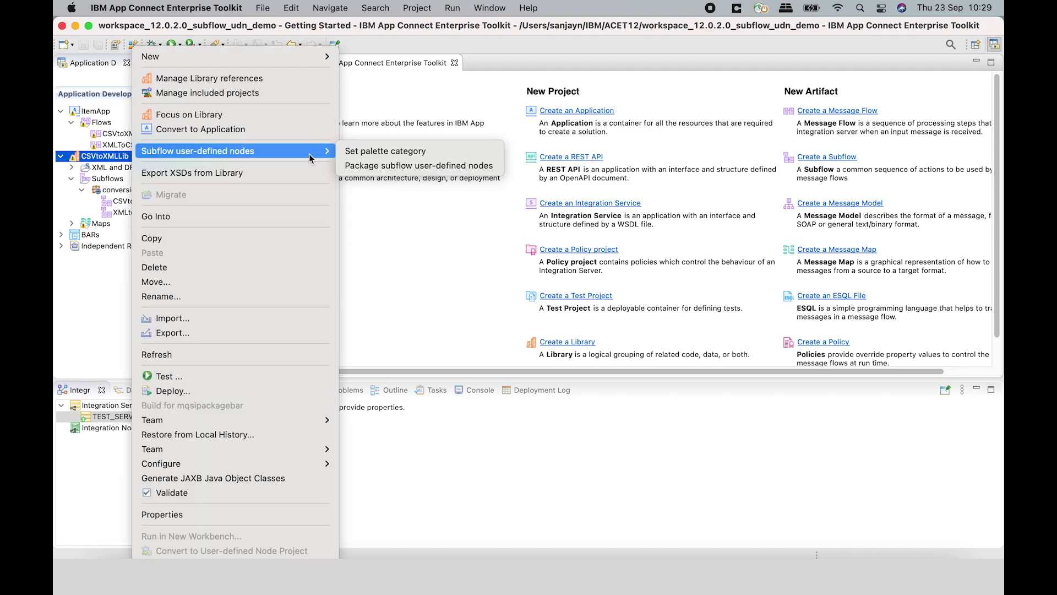
click(384, 151)
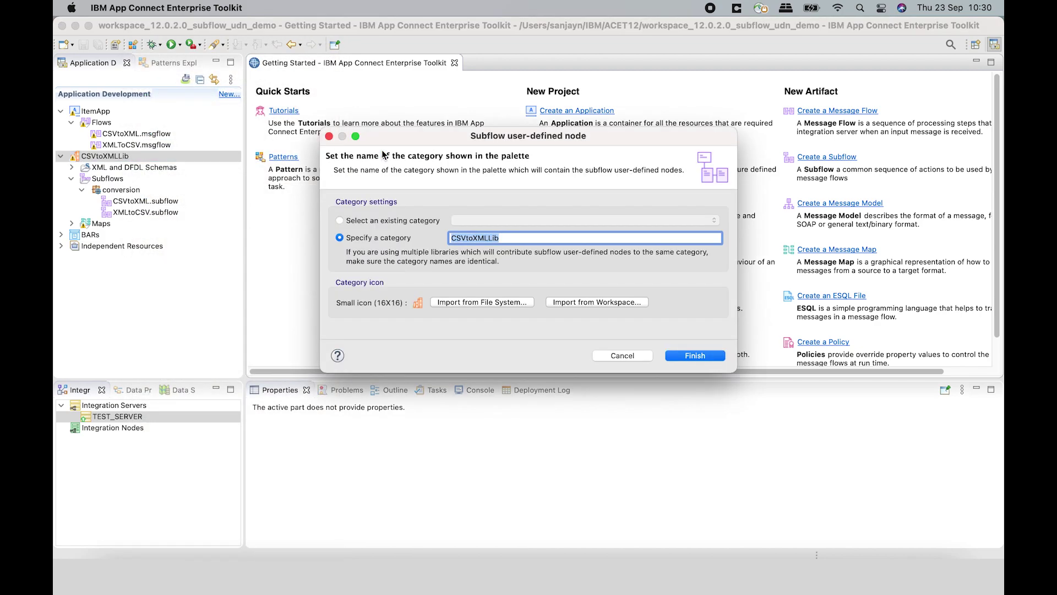
click(361, 222)
click(711, 219)
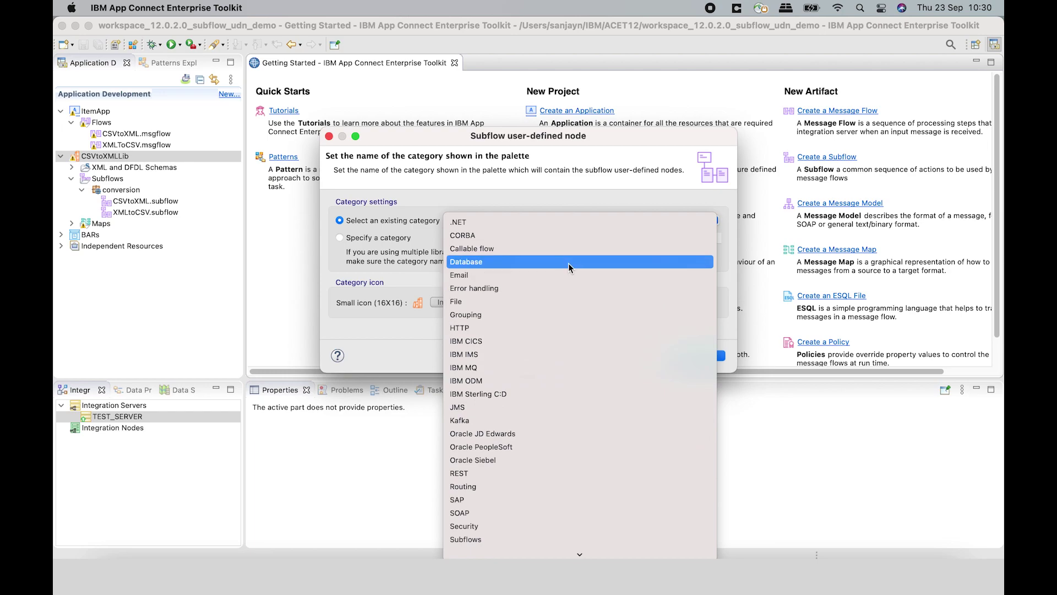
click(341, 241)
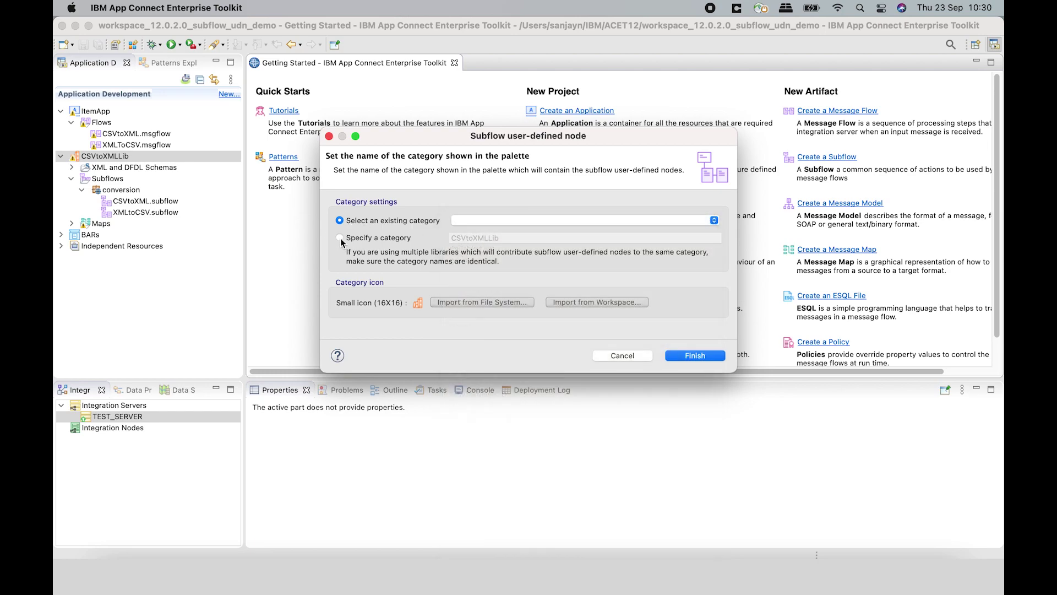
click(340, 239)
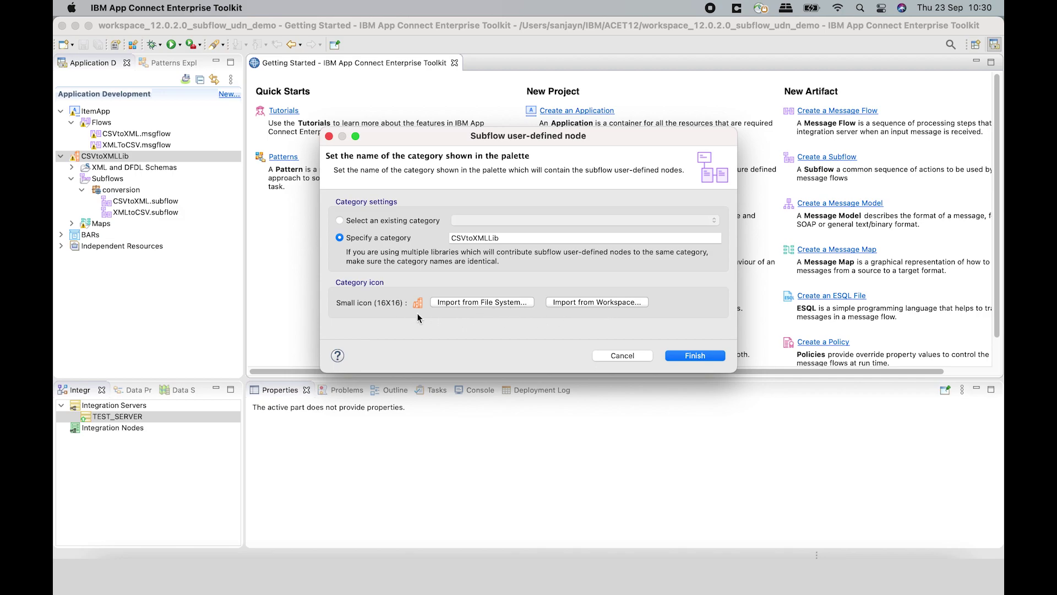
Import categoryIcon.png from the workspace's smallIcon folder as the category icon and finish the category setup
click(583, 301)
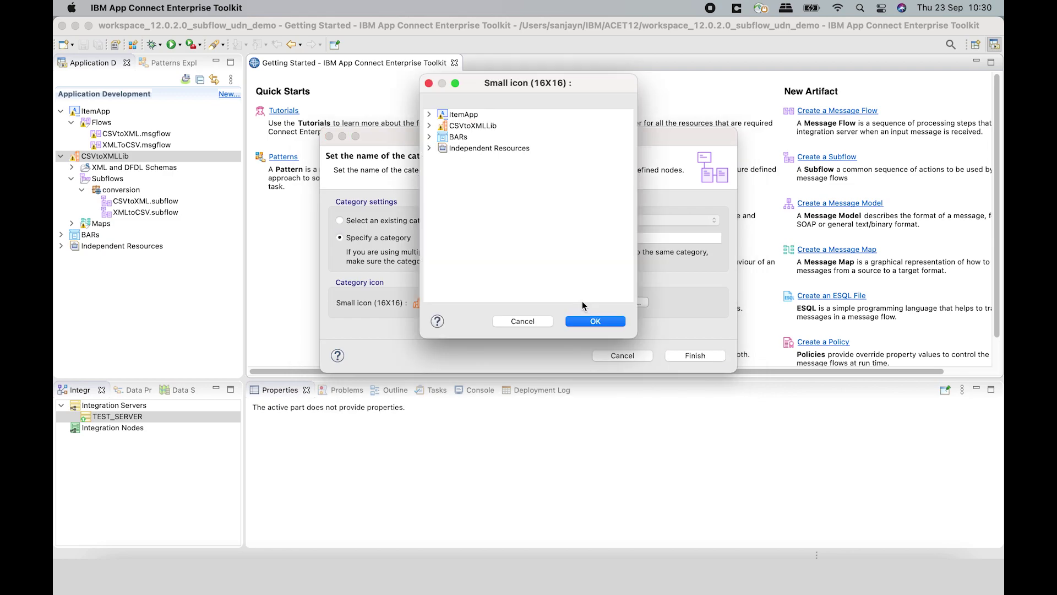
click(429, 148)
click(439, 160)
click(450, 181)
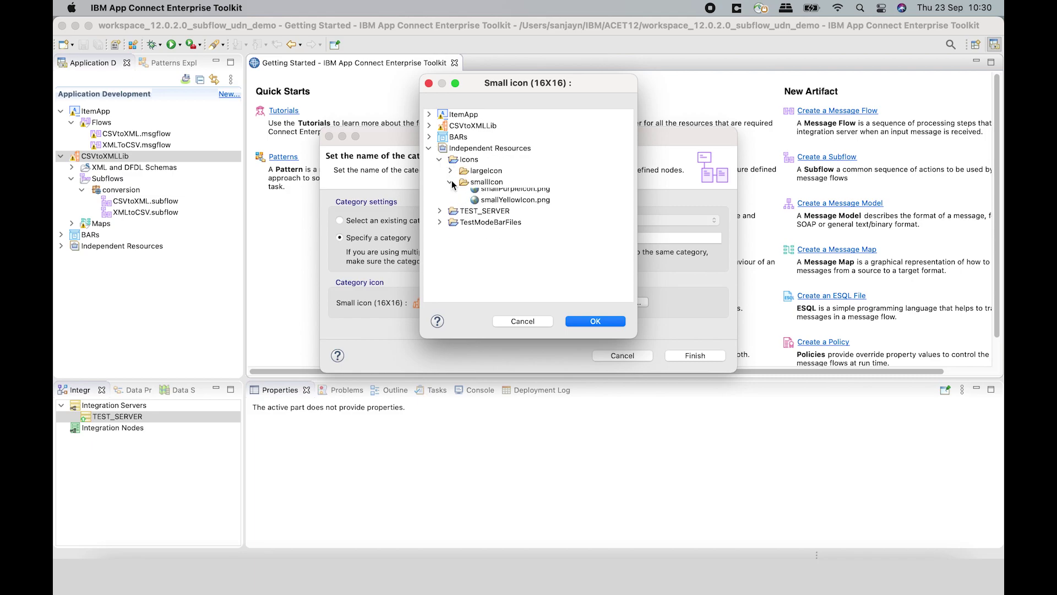
click(524, 193)
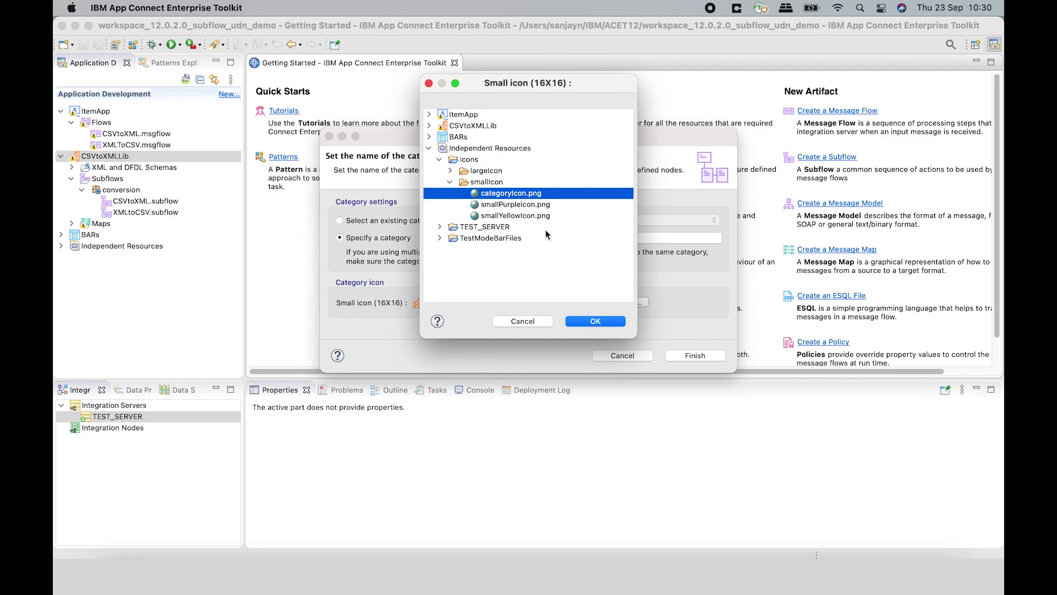
click(596, 321)
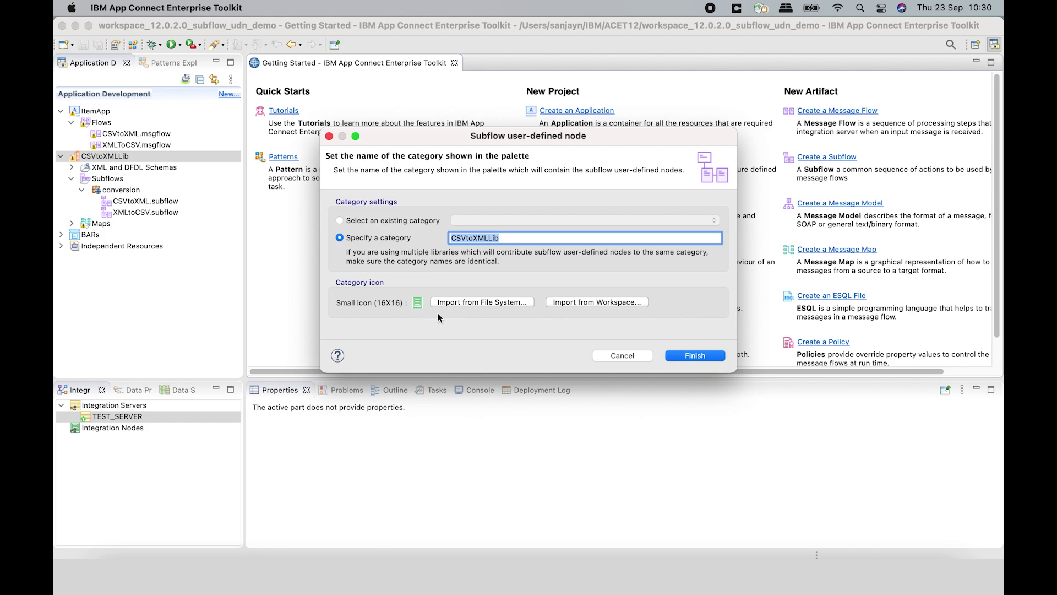
click(710, 356)
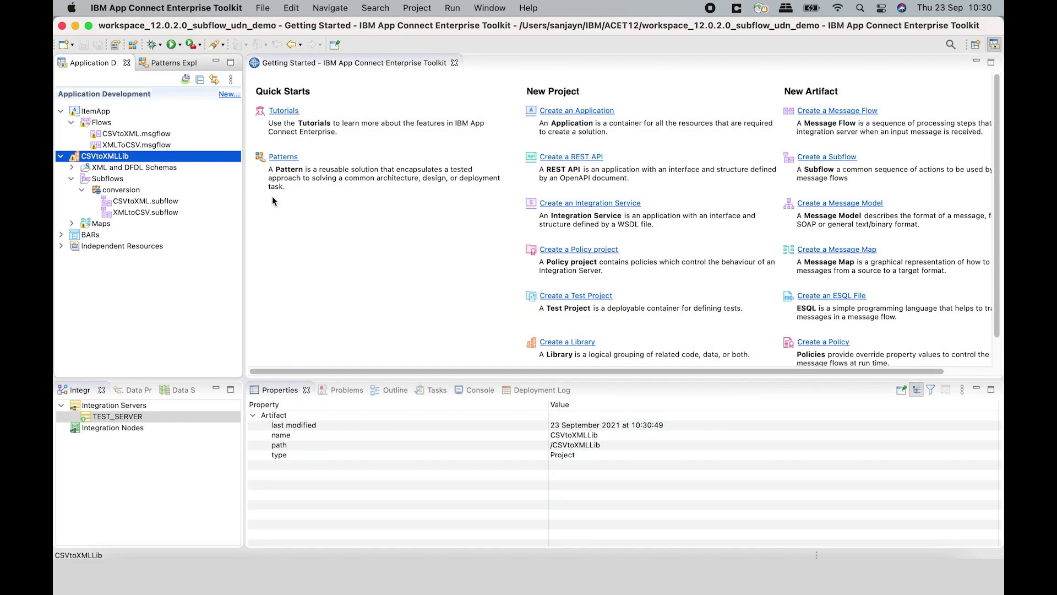
Start adding CSVtoXML.subflow to the palette as a user-defined node, with the tooltip "Convert CSV message to XML"
click(147, 202)
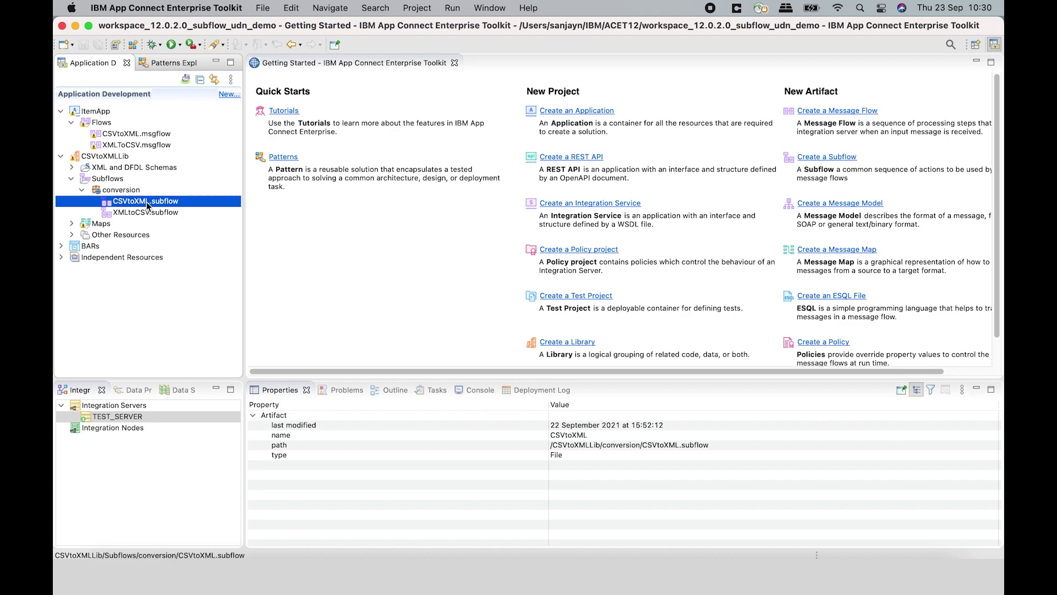
right_click(151, 201)
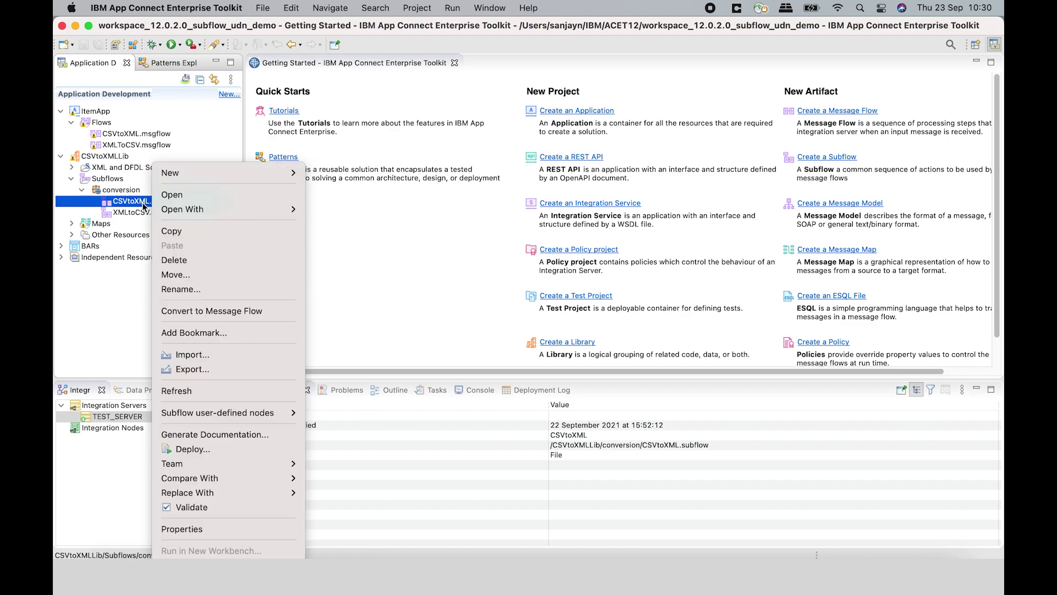
mouse_move(266, 417)
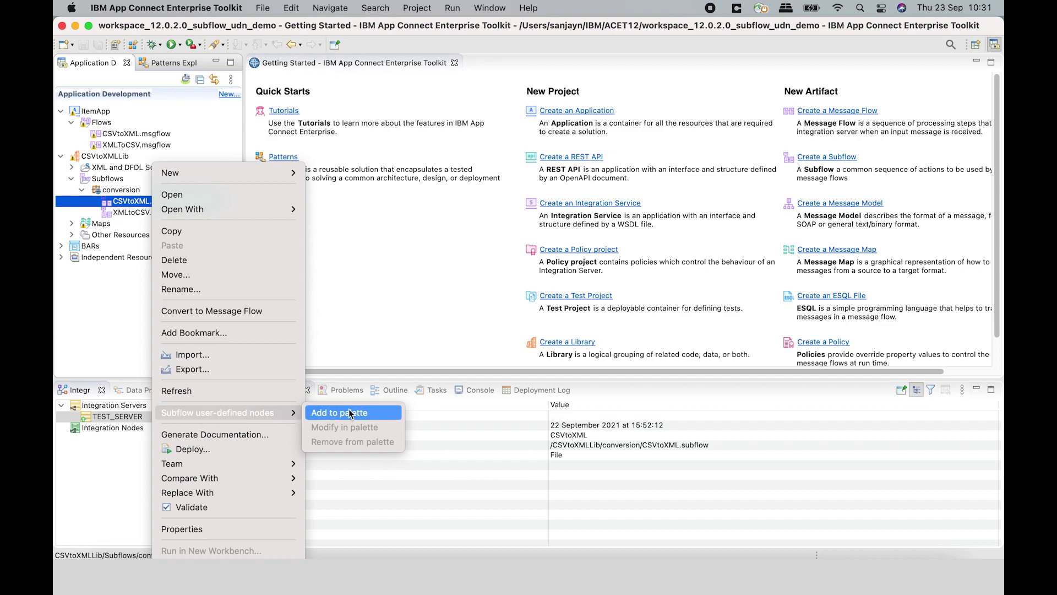
click(368, 414)
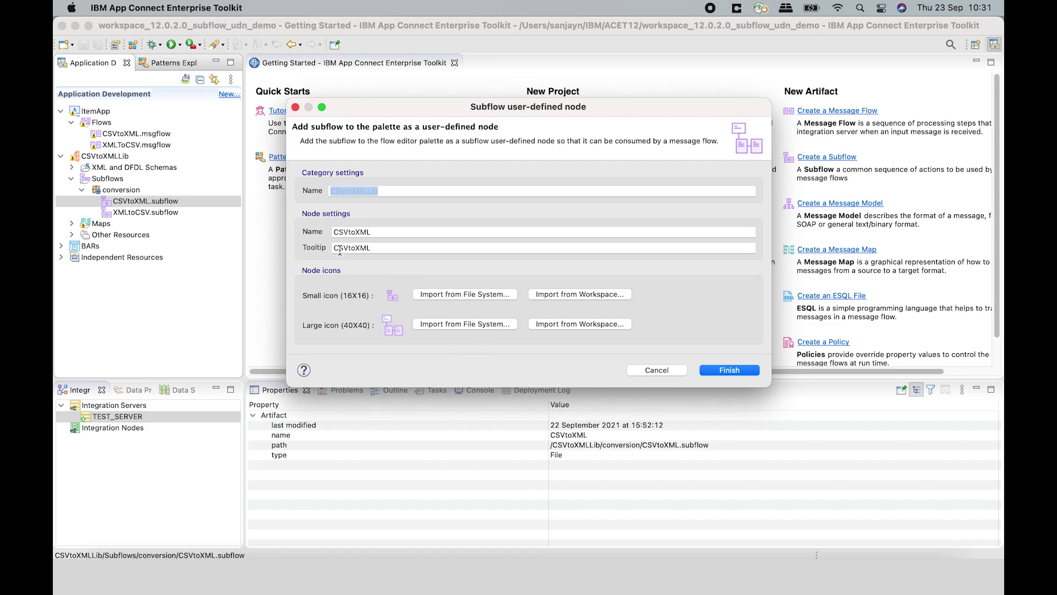
click(340, 249)
key(Left)
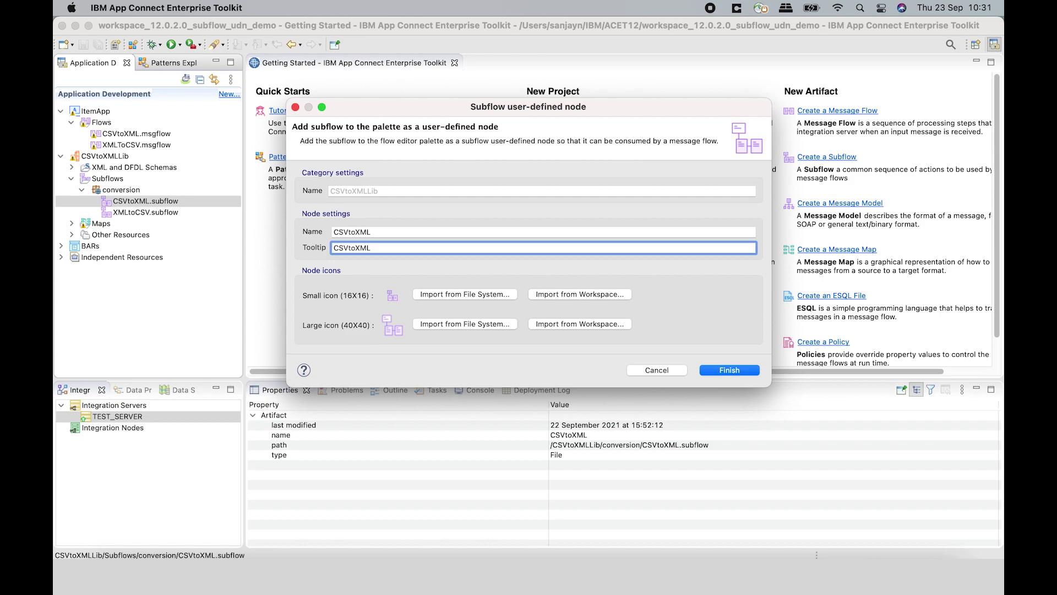
text(Convert CSV message to)
Import smallPurpleIcon.png from the workspace's smallIcon folder as the CSVtoXML node's small icon
click(594, 293)
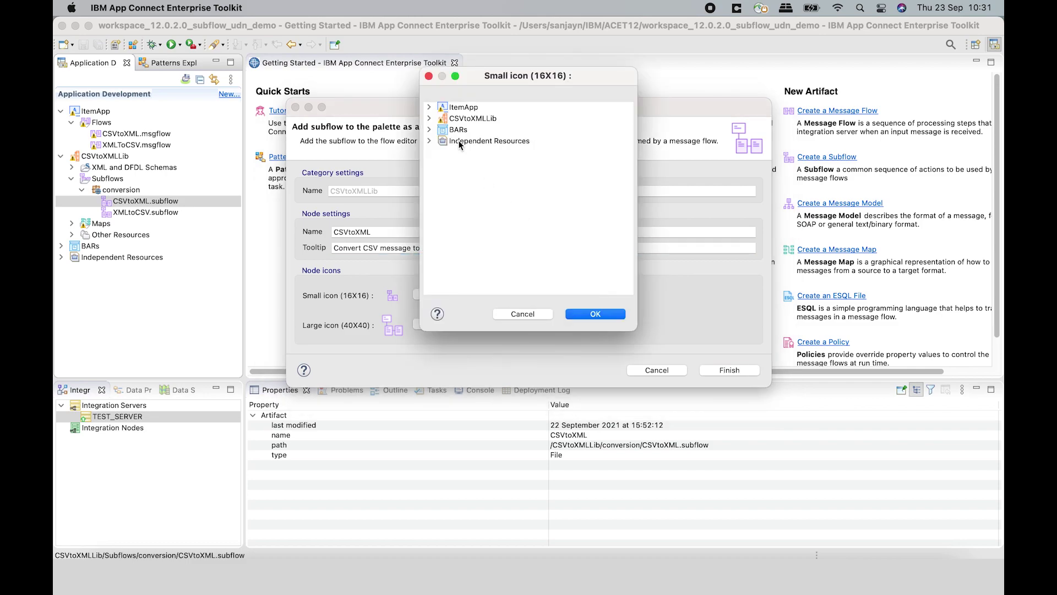
click(429, 141)
click(440, 152)
click(451, 174)
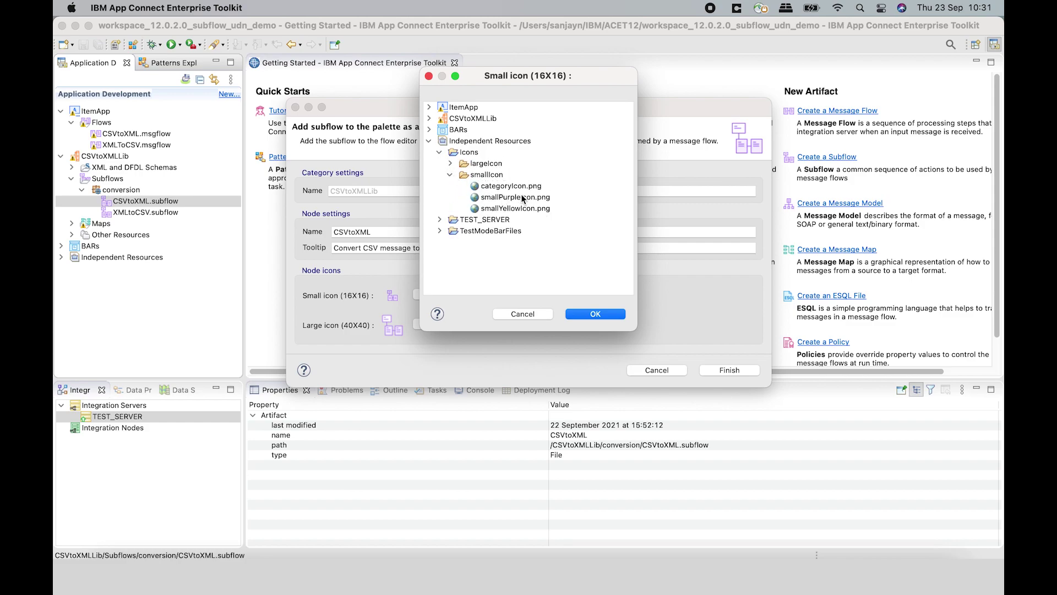
click(523, 197)
click(617, 317)
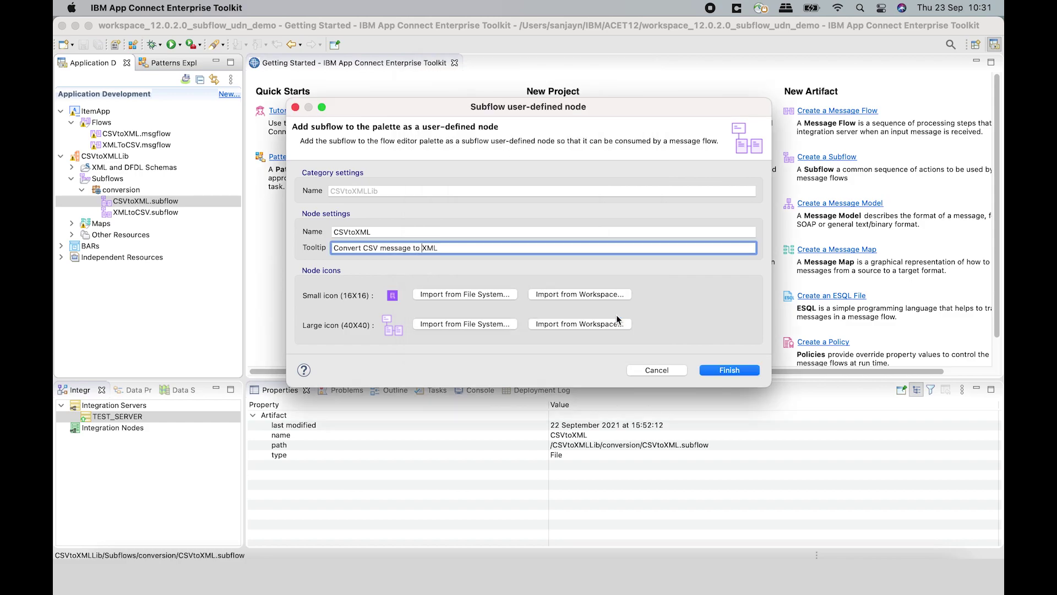
Import largePurpleIcon.png from the workspace's largeIcon folder as the CSVtoXML node's large icon and finish adding the node
click(583, 325)
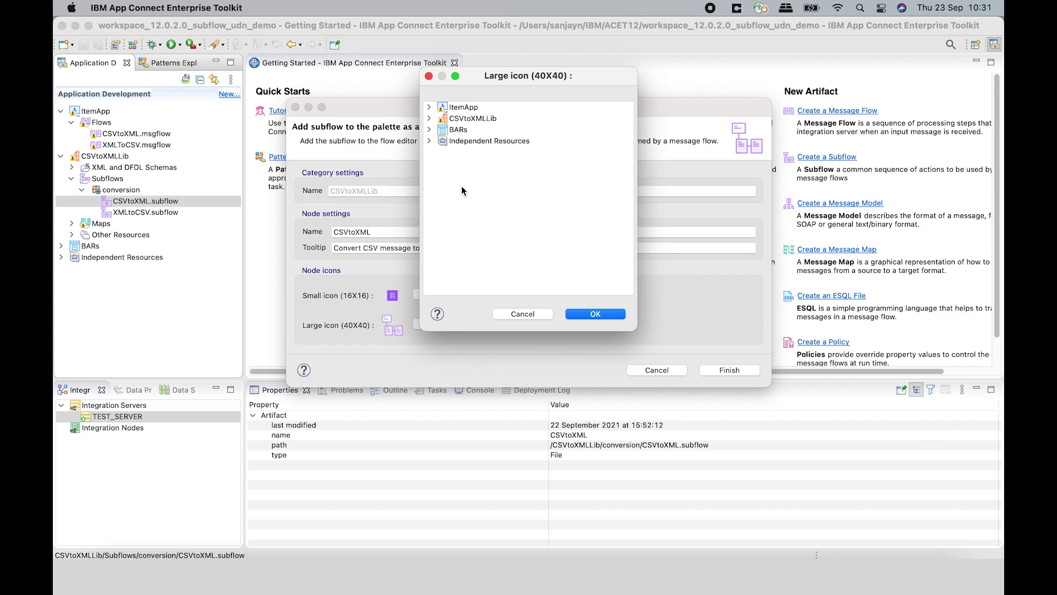
click(429, 141)
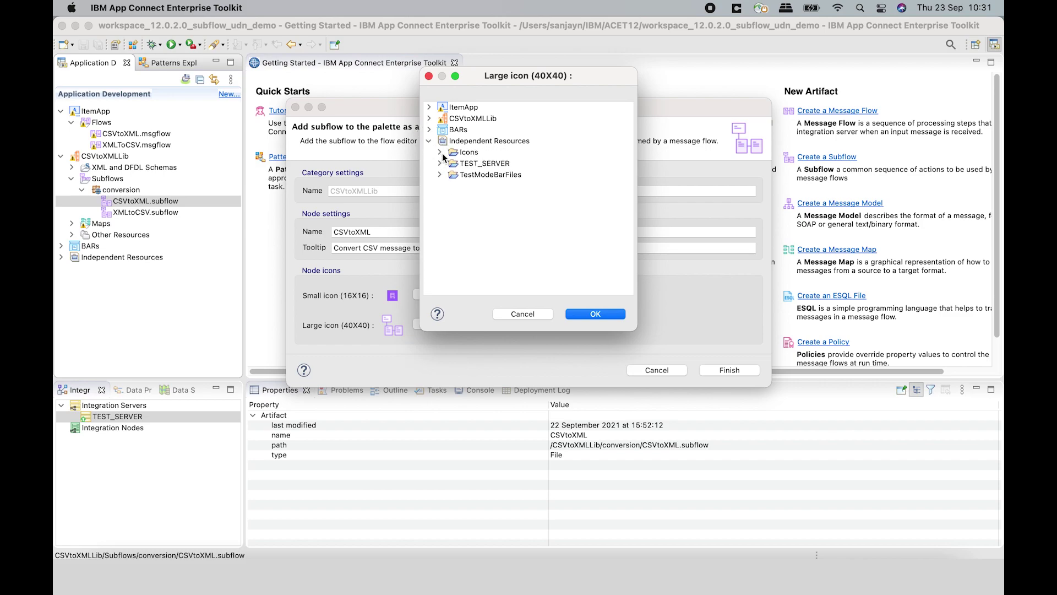
click(440, 153)
click(450, 164)
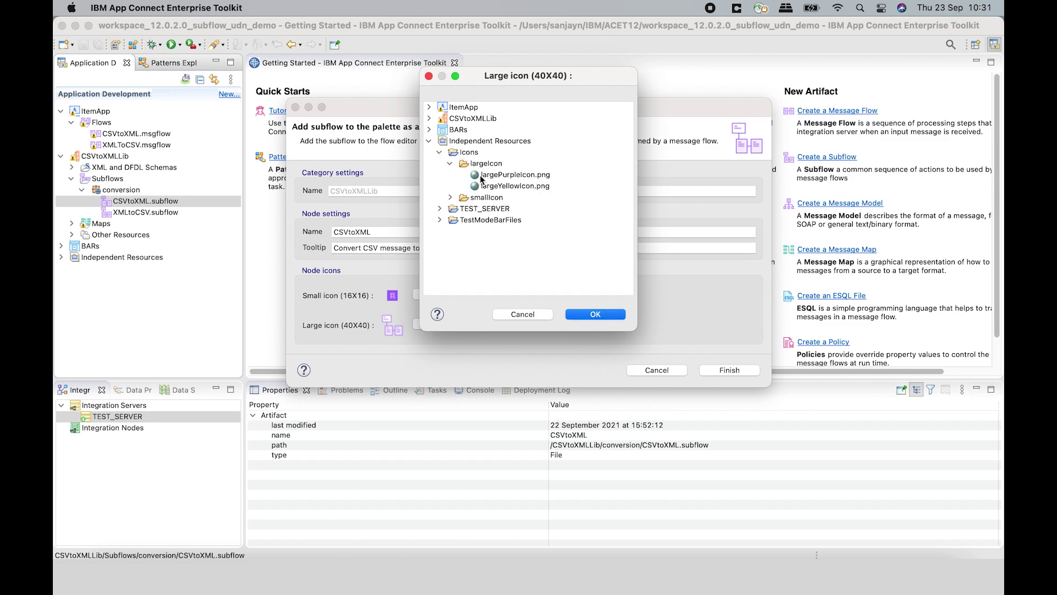
click(515, 174)
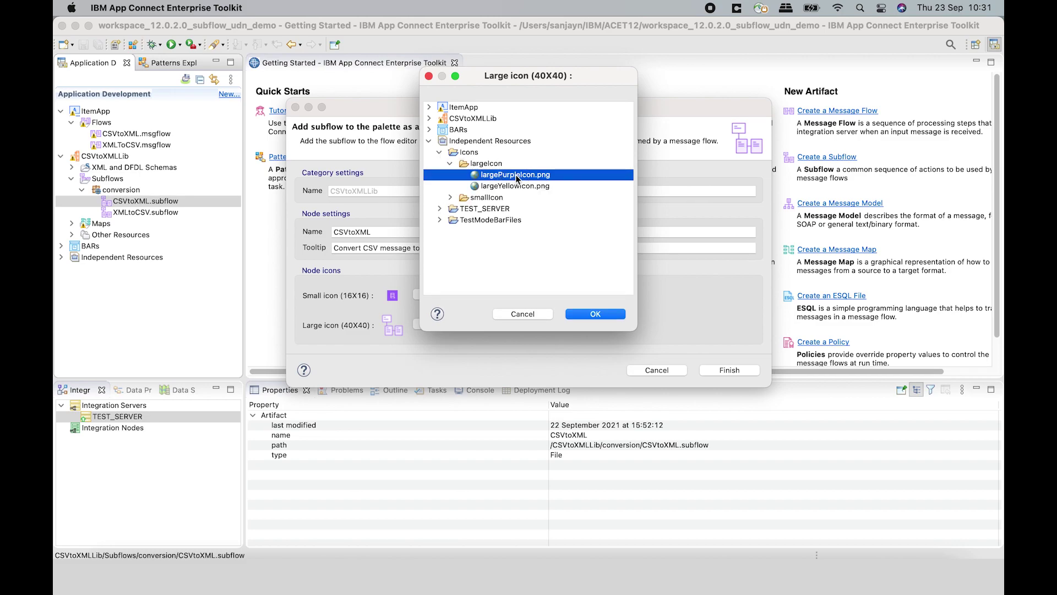
click(612, 316)
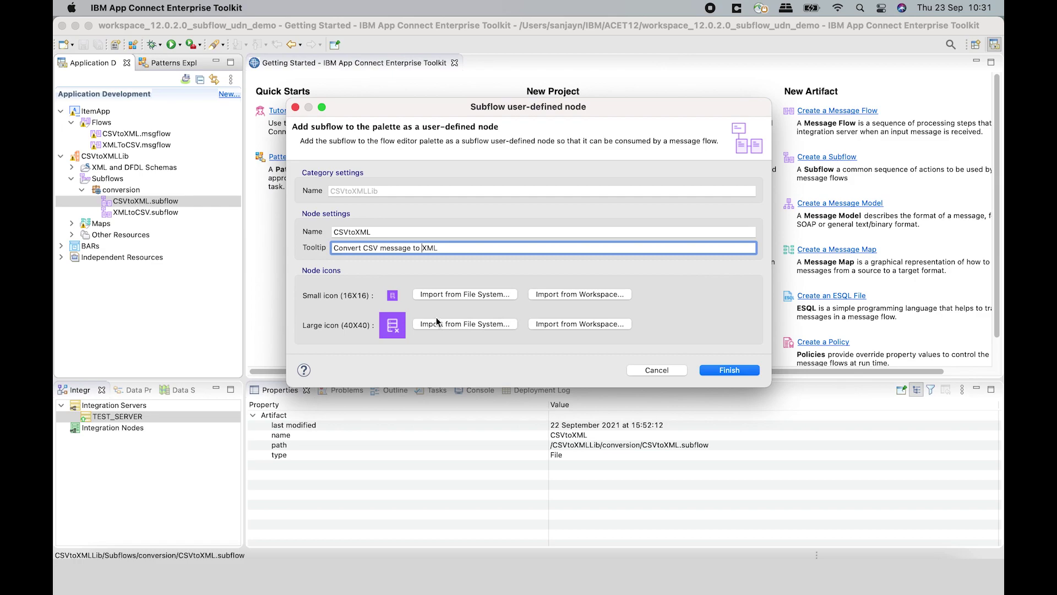
click(729, 370)
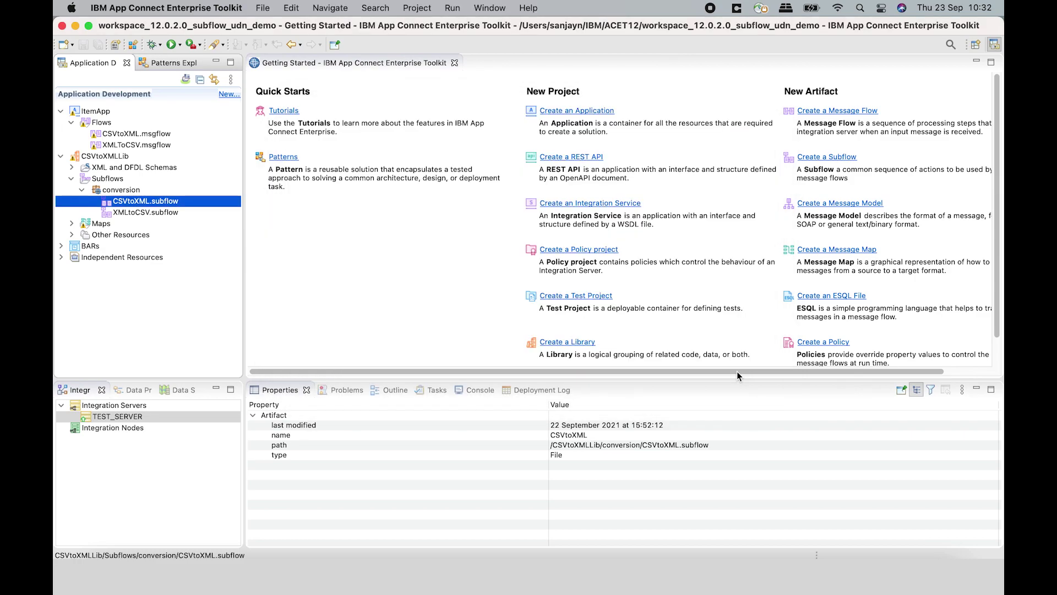
Start adding XMLtoCSV.subflow to the palette as a user-defined node, importing smallYellowIcon.png from the workspace's smallIcon folder as its small icon
click(159, 213)
right_click(158, 214)
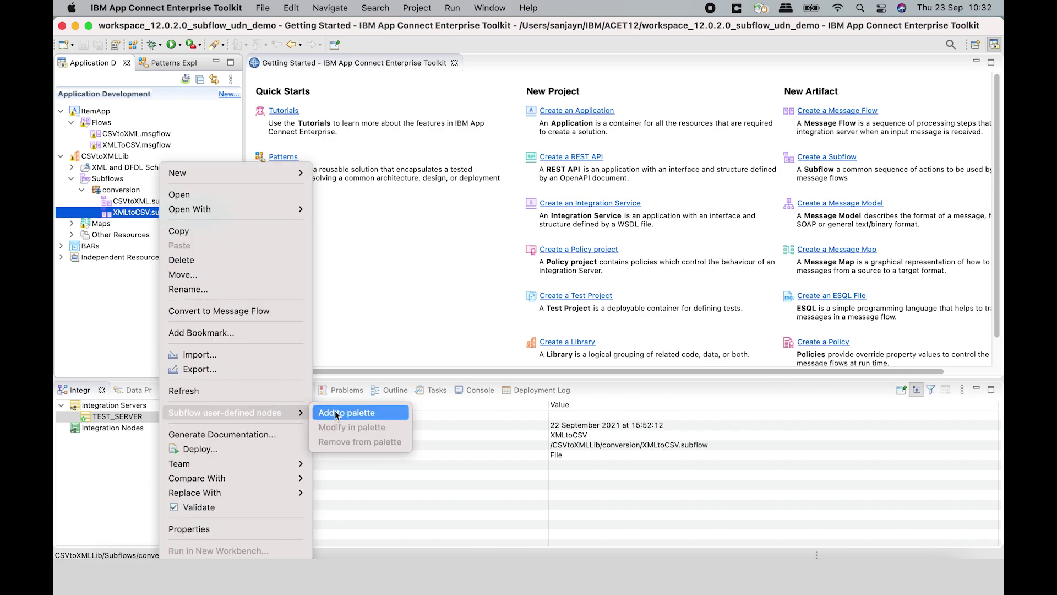
click(336, 411)
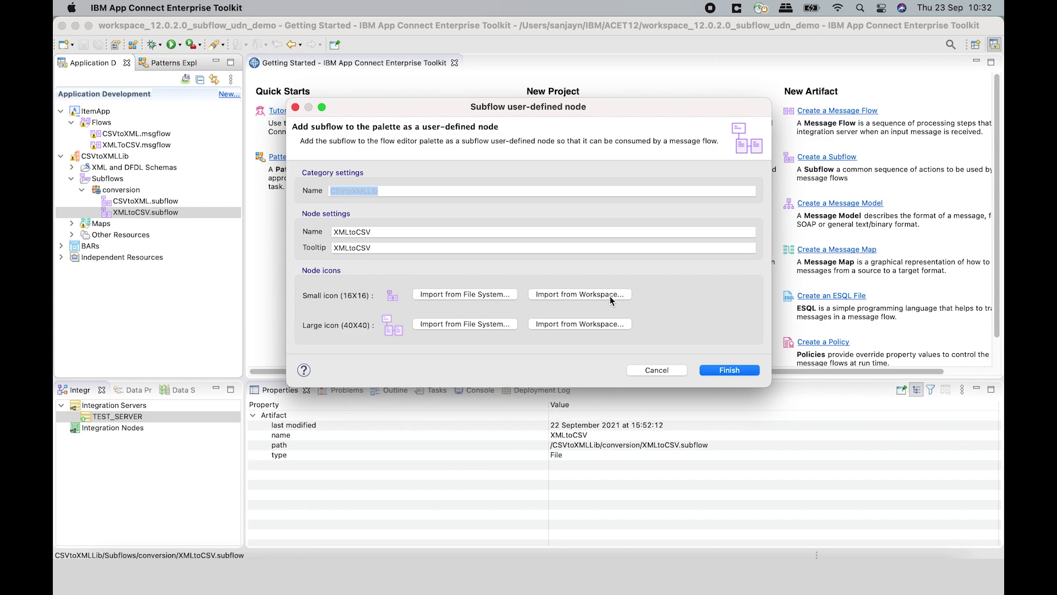
click(569, 294)
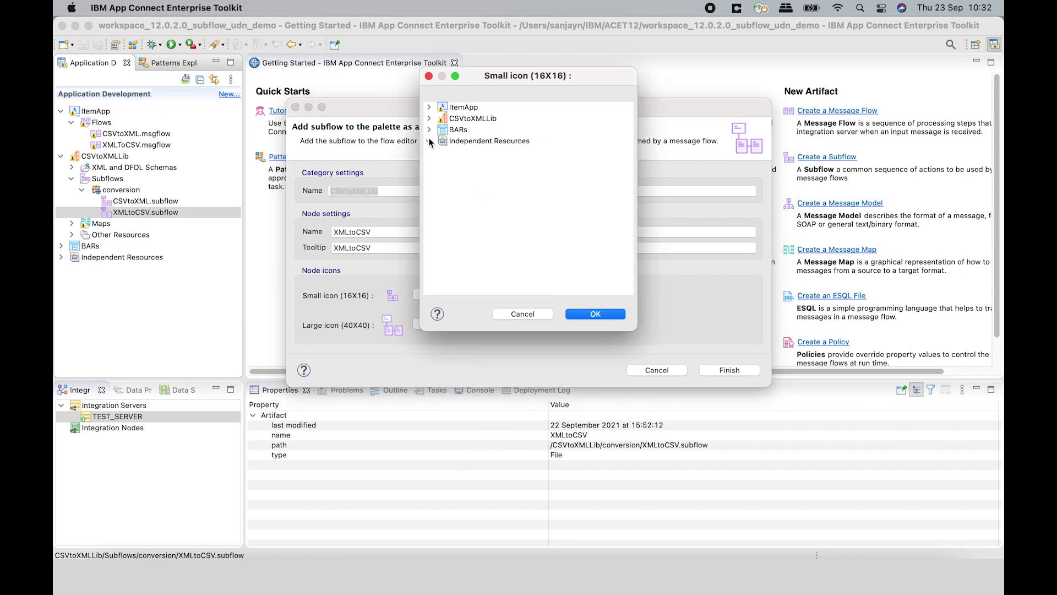
click(429, 141)
click(439, 152)
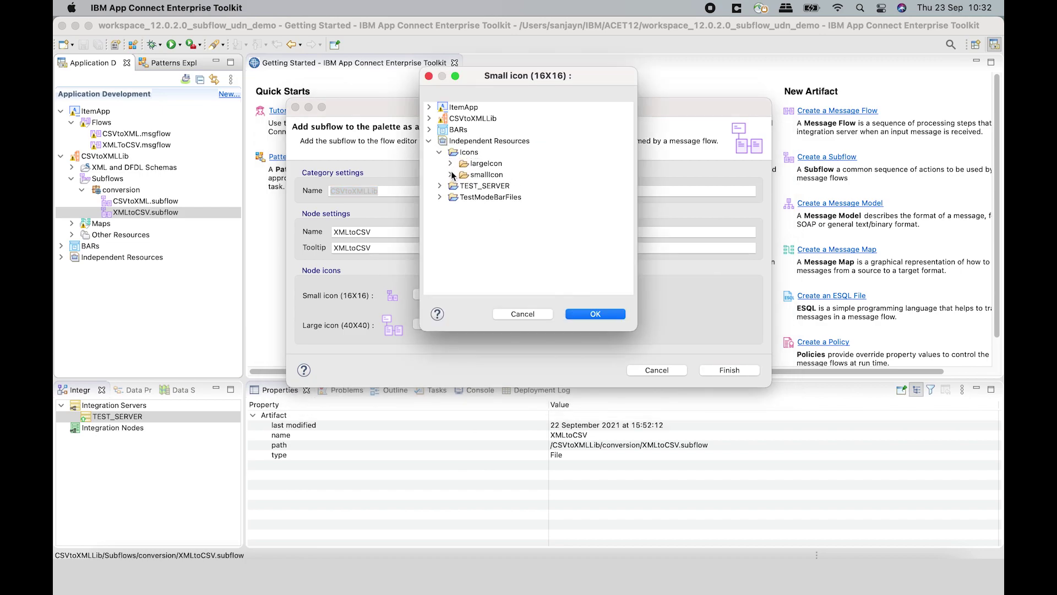
click(450, 175)
click(504, 208)
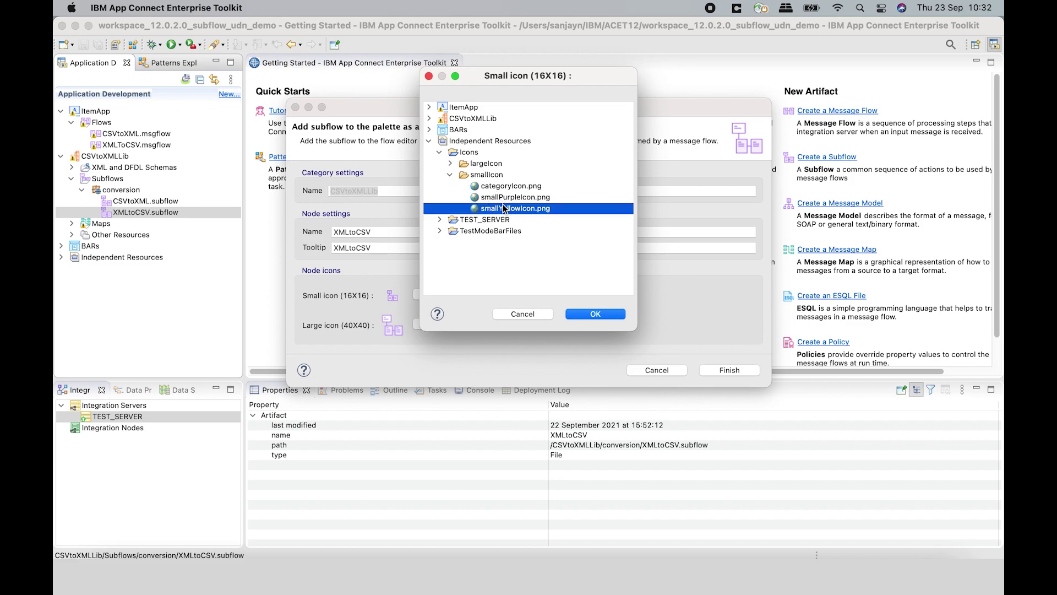
click(610, 315)
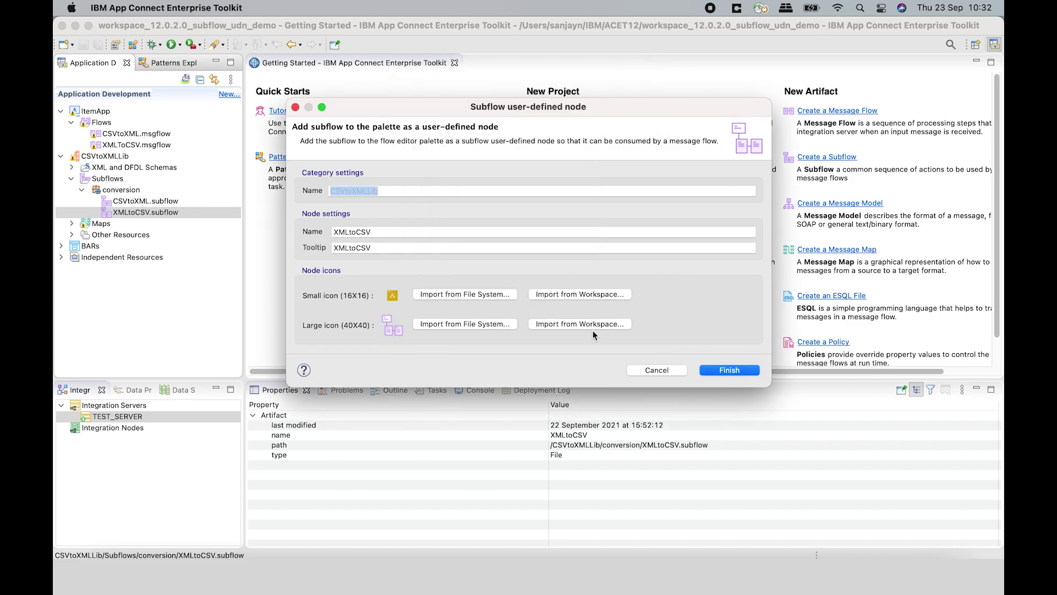
Import largeYellowIcon.png from the workspace's largeIcon folder as the XMLtoCSV node's large icon
click(588, 326)
click(430, 141)
click(440, 152)
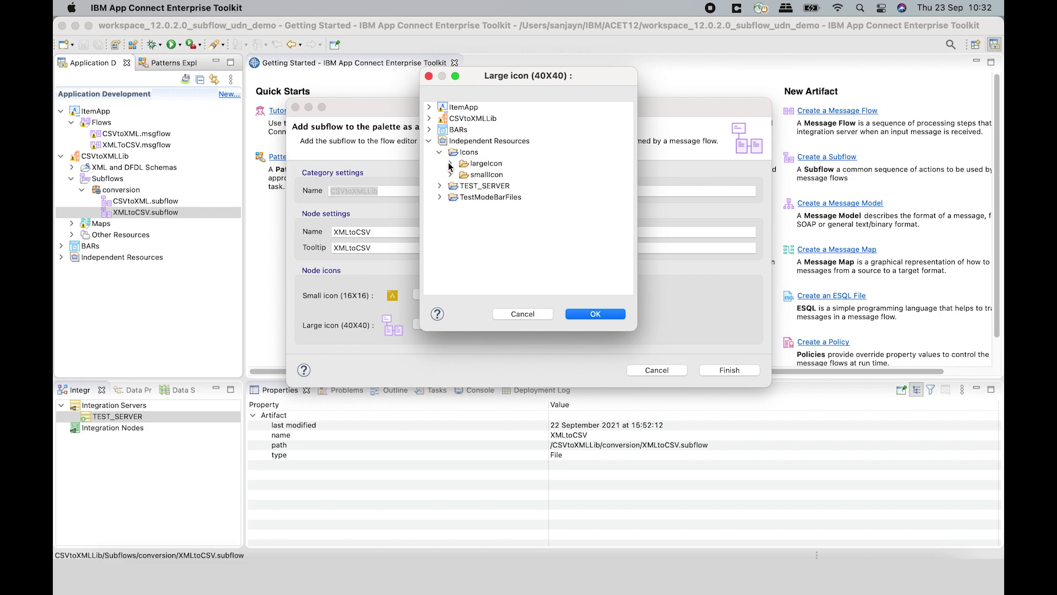
click(450, 164)
click(515, 186)
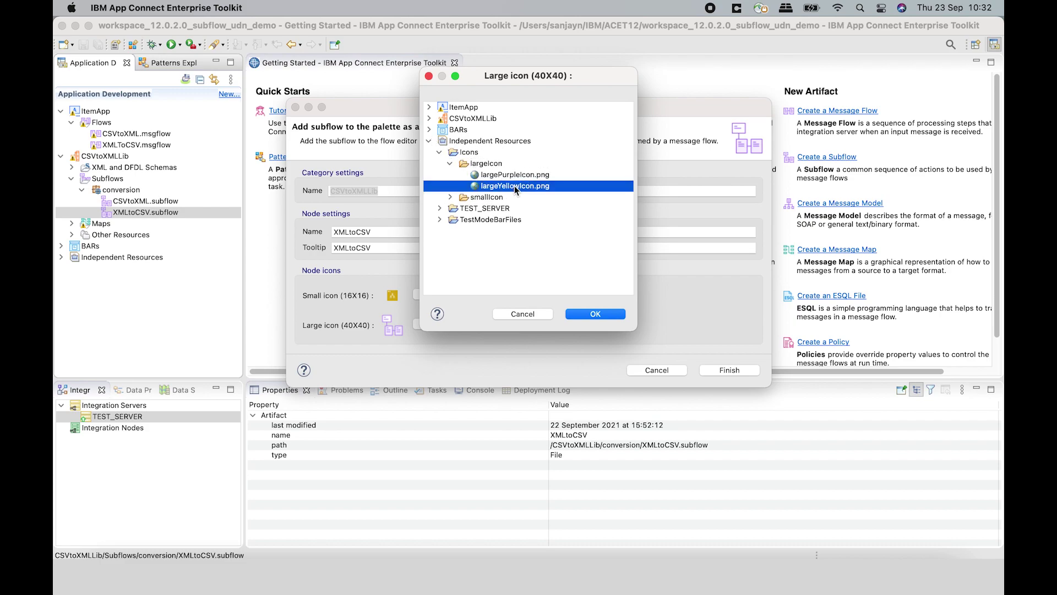
click(614, 315)
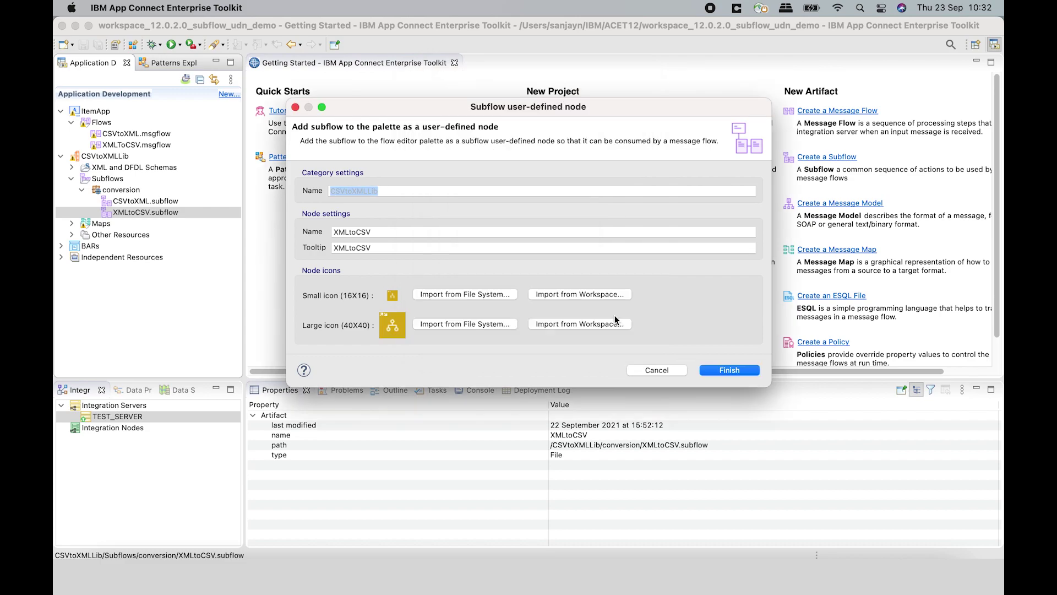
Reword the XMLtoCSV node's tooltip to start with "Convert XML message to" and finish adding the node
click(333, 249)
text(Convert)
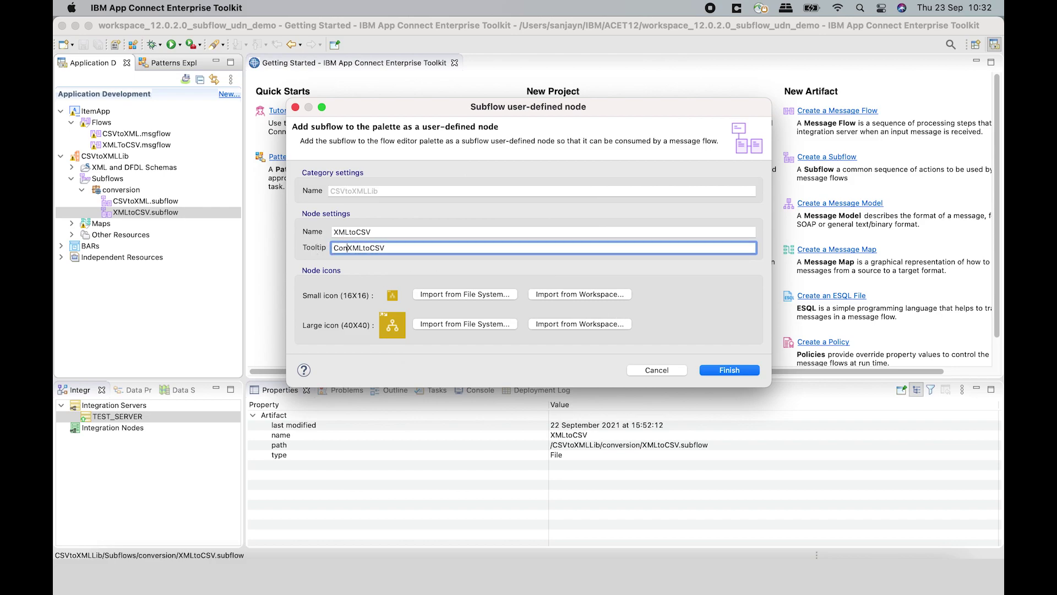
text( XML message to)
click(727, 369)
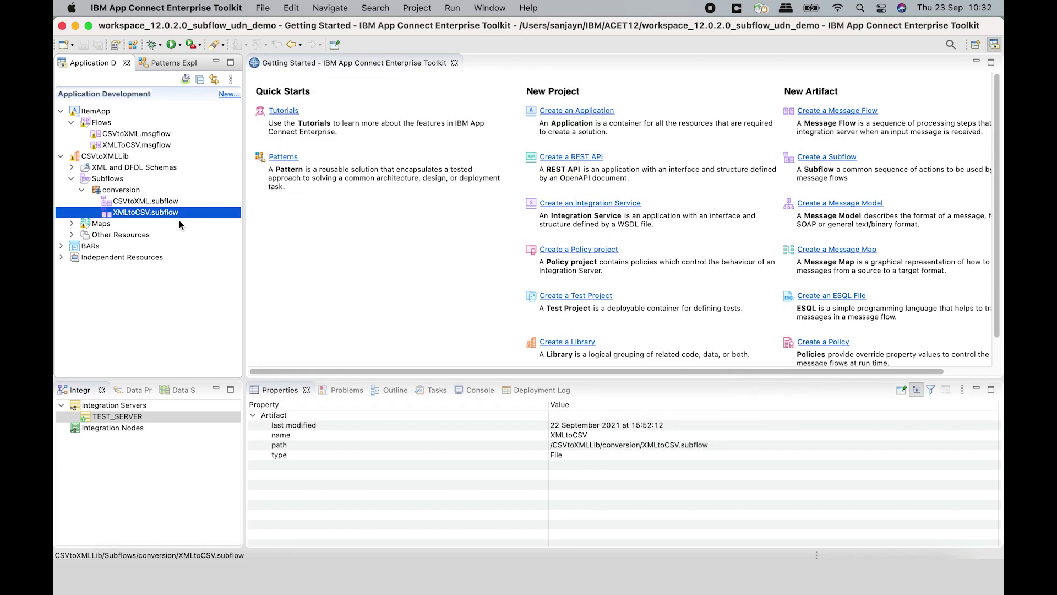
Open ItemApp's CSVtoXML.msgflow and expand the CSVtoXMLLib palette category to check the tooltips of its nodes
click(138, 135)
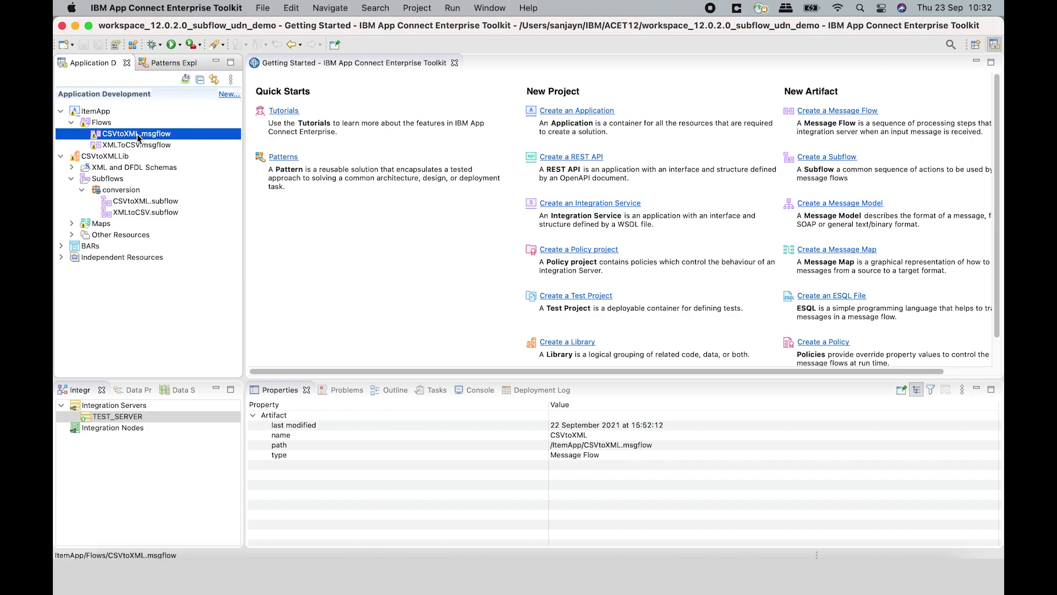
double_click(137, 136)
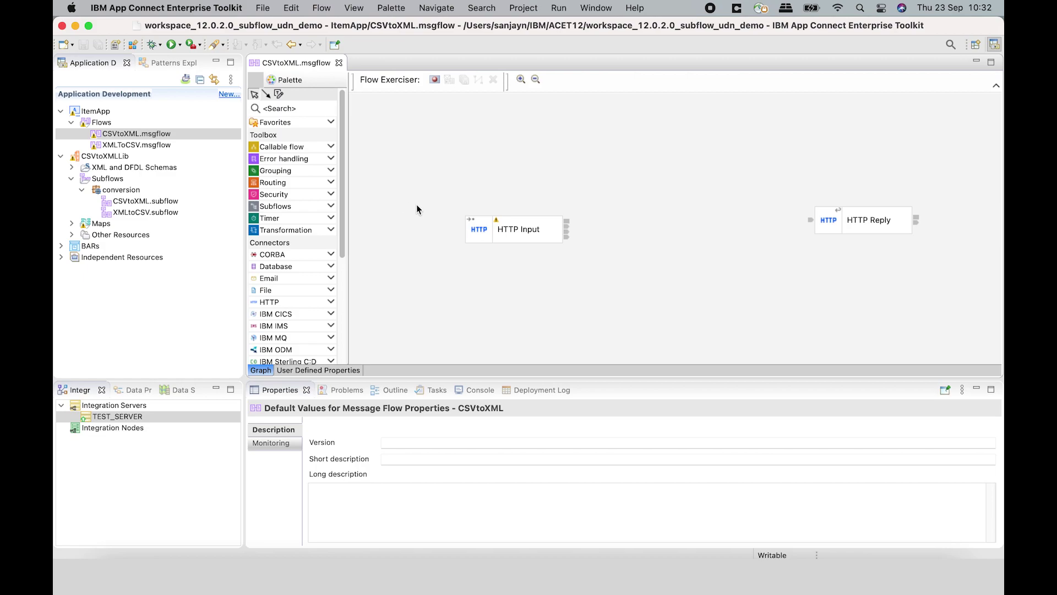
drag(347, 190, 343, 309)
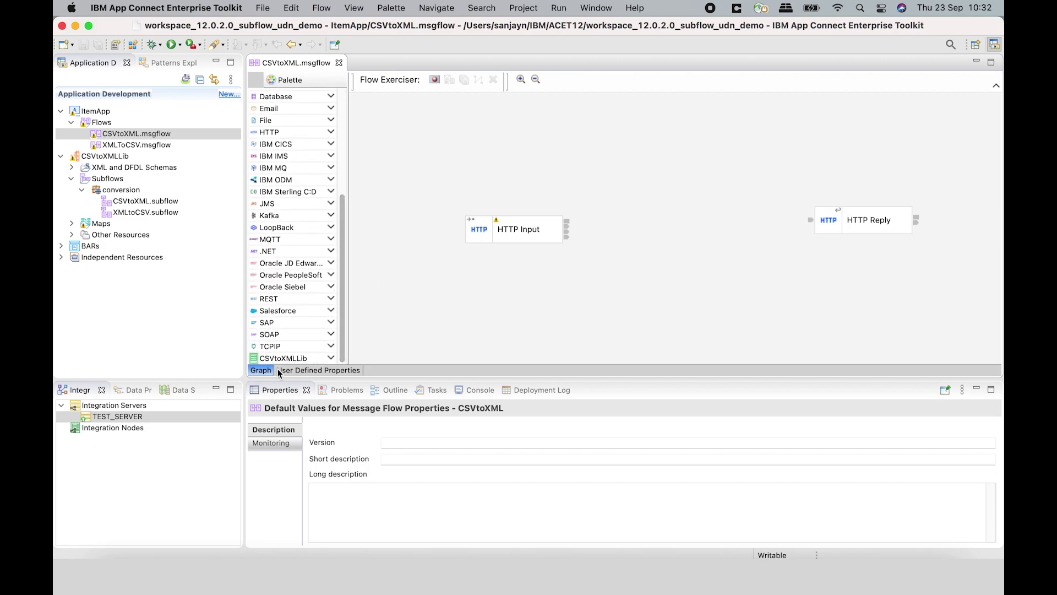
click(332, 357)
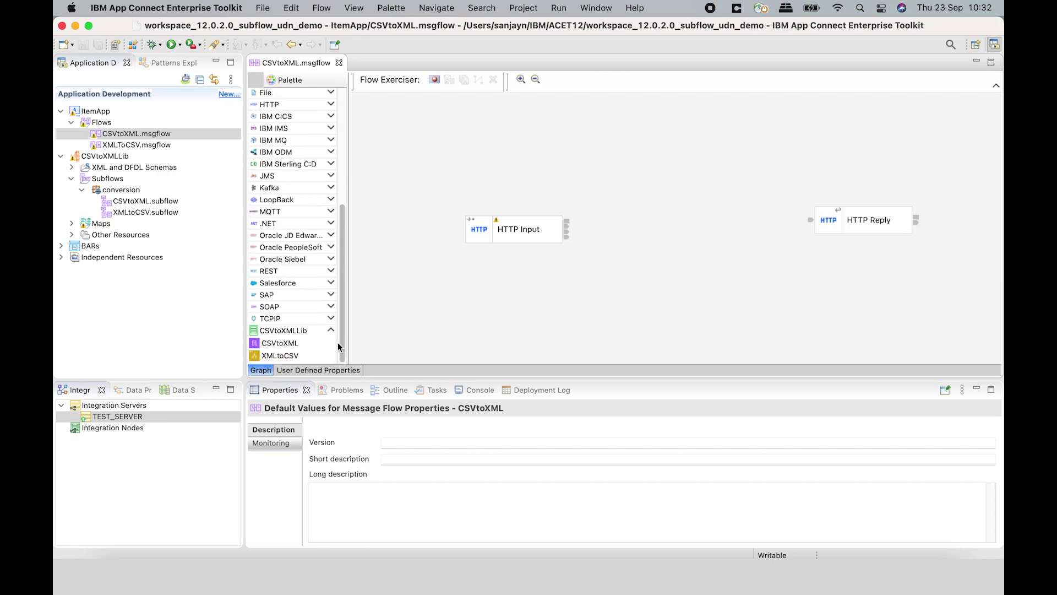
click(291, 358)
click(292, 344)
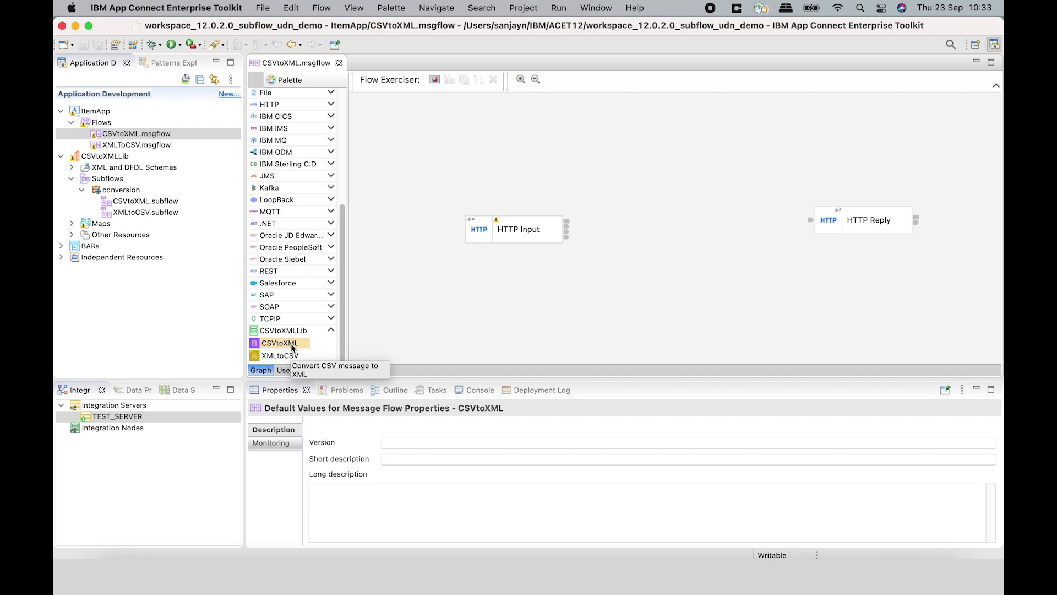
click(281, 356)
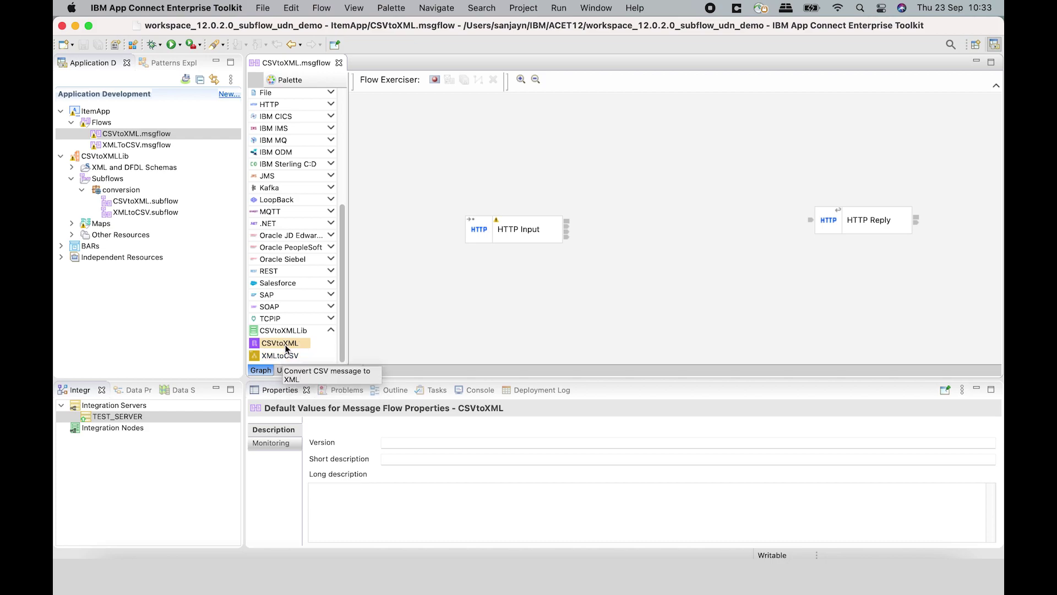
Add the CSVtoXML node between HTTP Input and HTTP Reply and wire the three nodes in sequence
click(285, 348)
drag(282, 342, 639, 216)
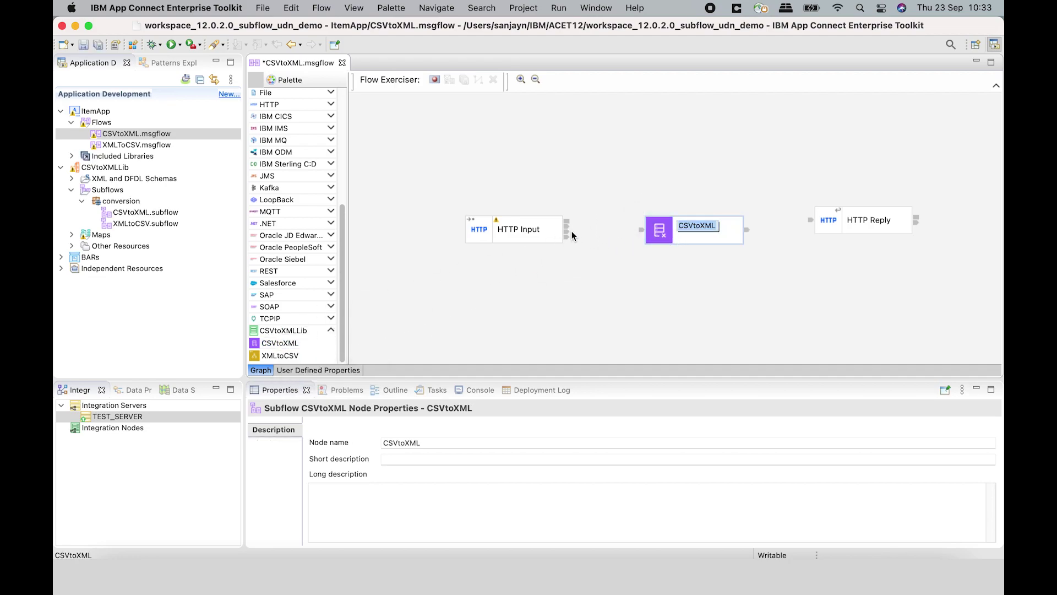
drag(572, 232, 641, 230)
drag(751, 233, 849, 230)
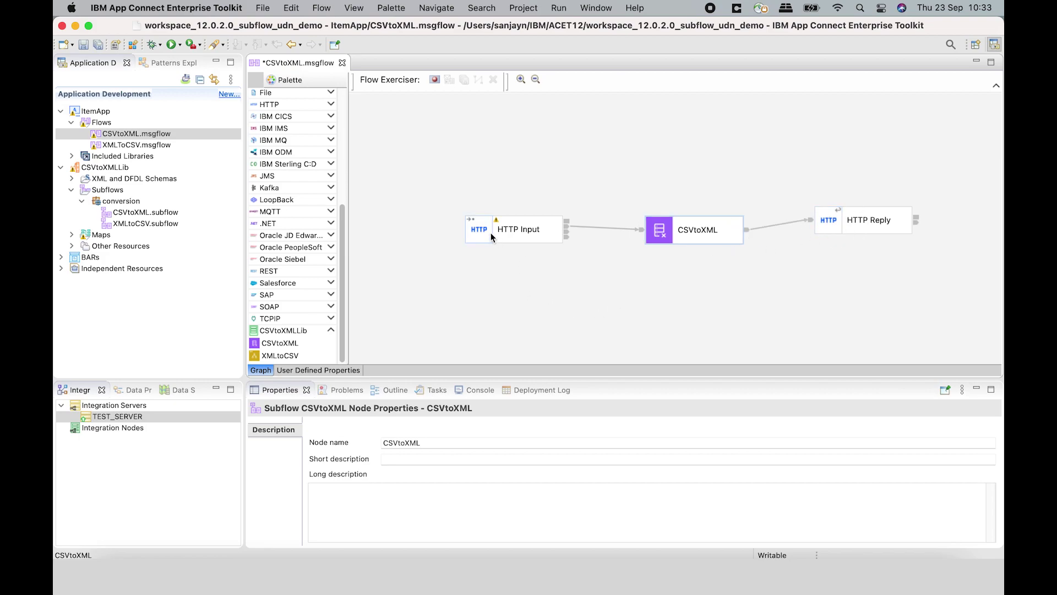
Set the HTTP Input node's message domain to DFDL with the ItemCSV message from CSVtoXMLLib, and save the flow
click(505, 231)
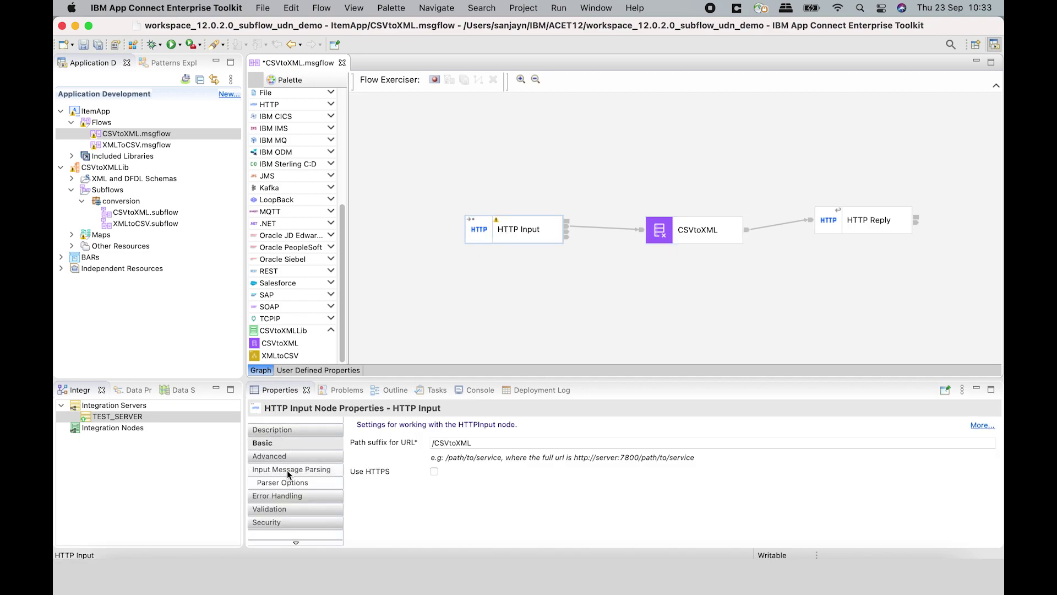
click(286, 471)
click(989, 443)
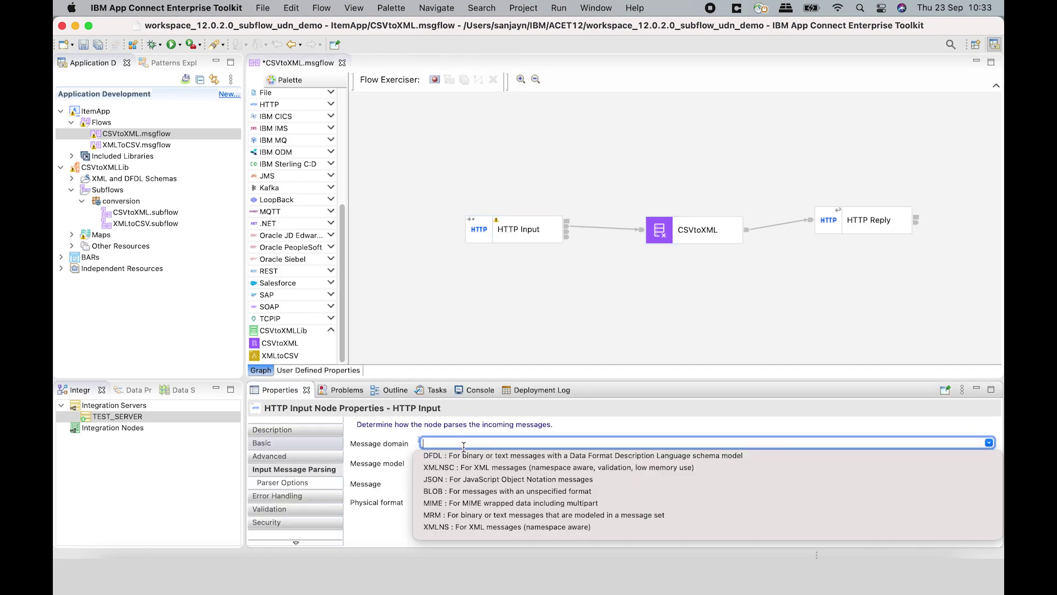
click(431, 456)
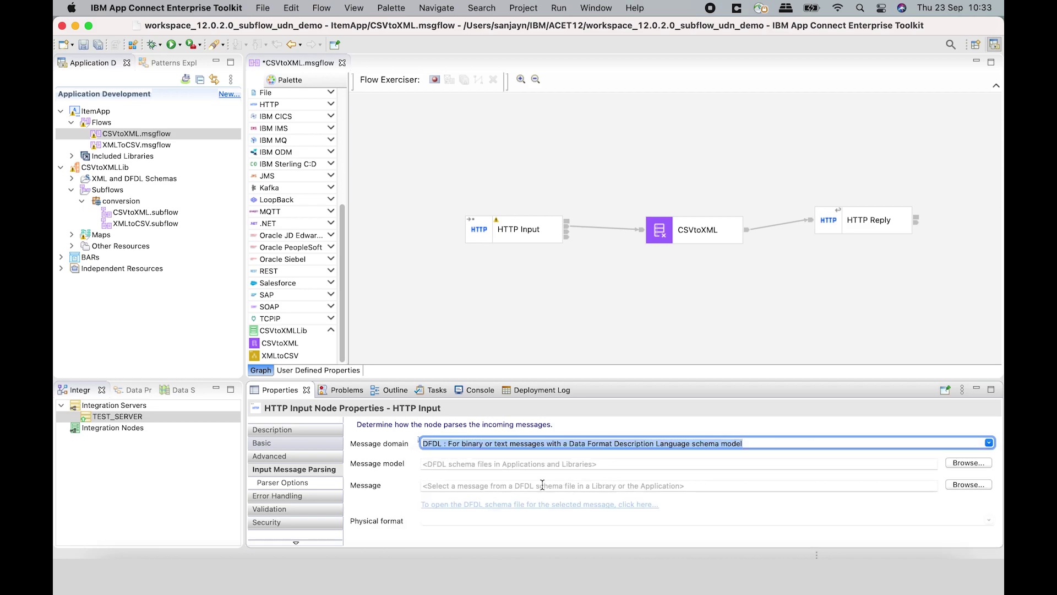
click(960, 485)
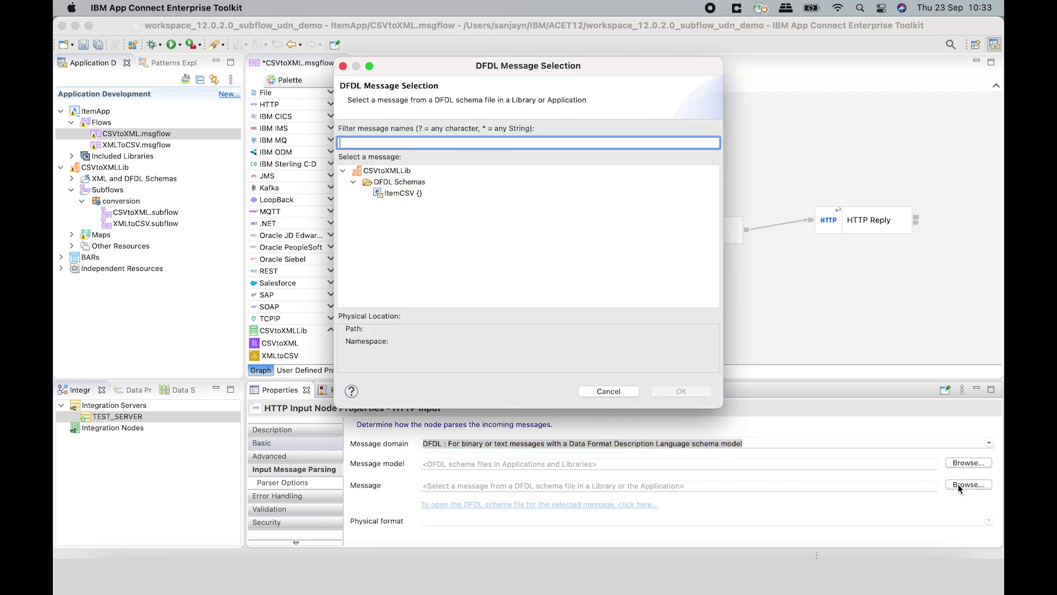
click(401, 193)
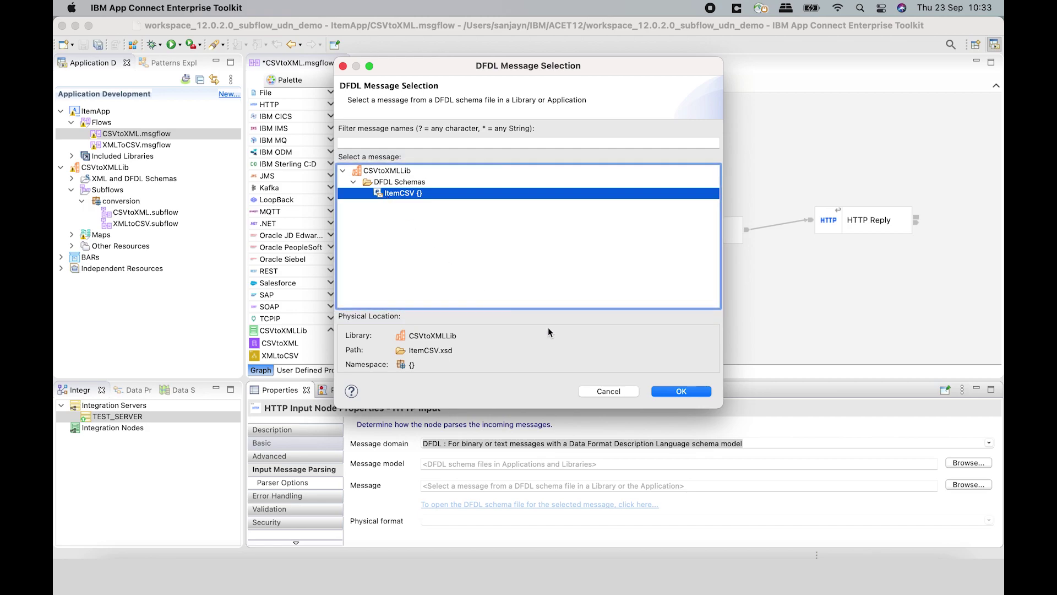
click(682, 391)
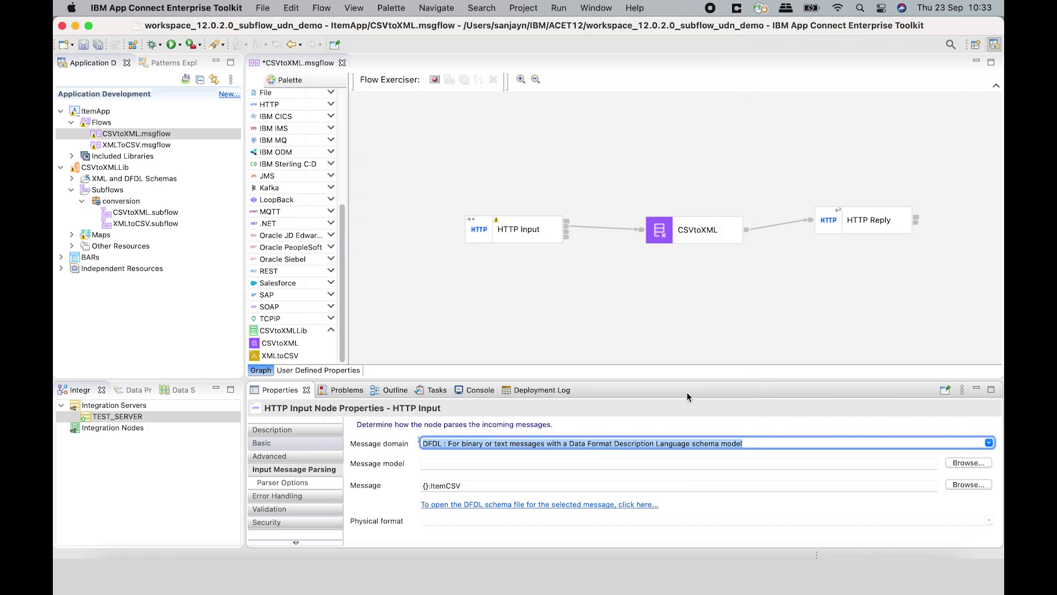
key(super+s)
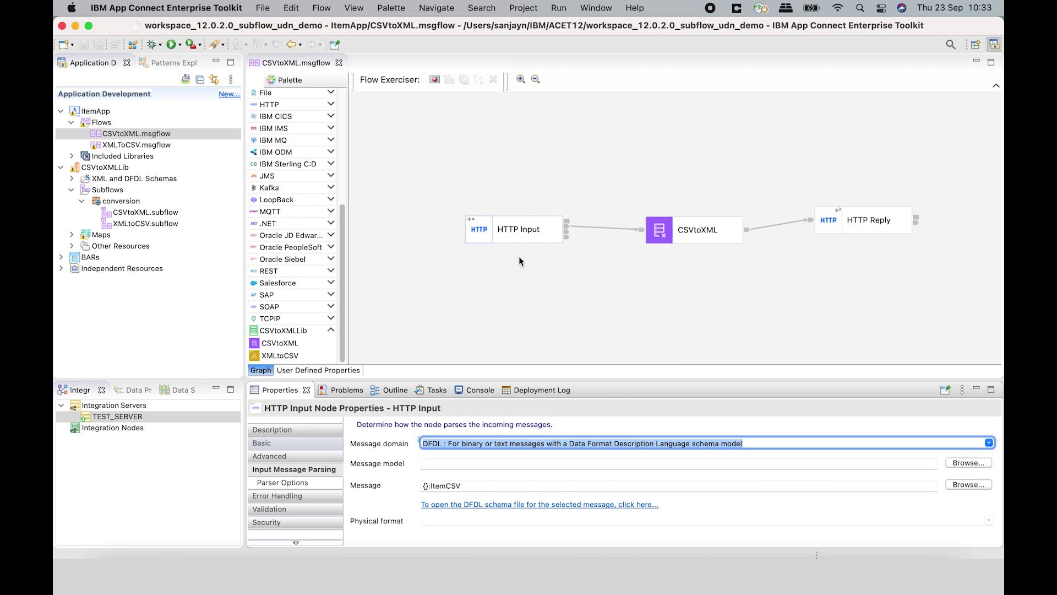
Inspect the subflow behind the CSVtoXML node, both in its own editor and as a preview in the message flow
double_click(710, 235)
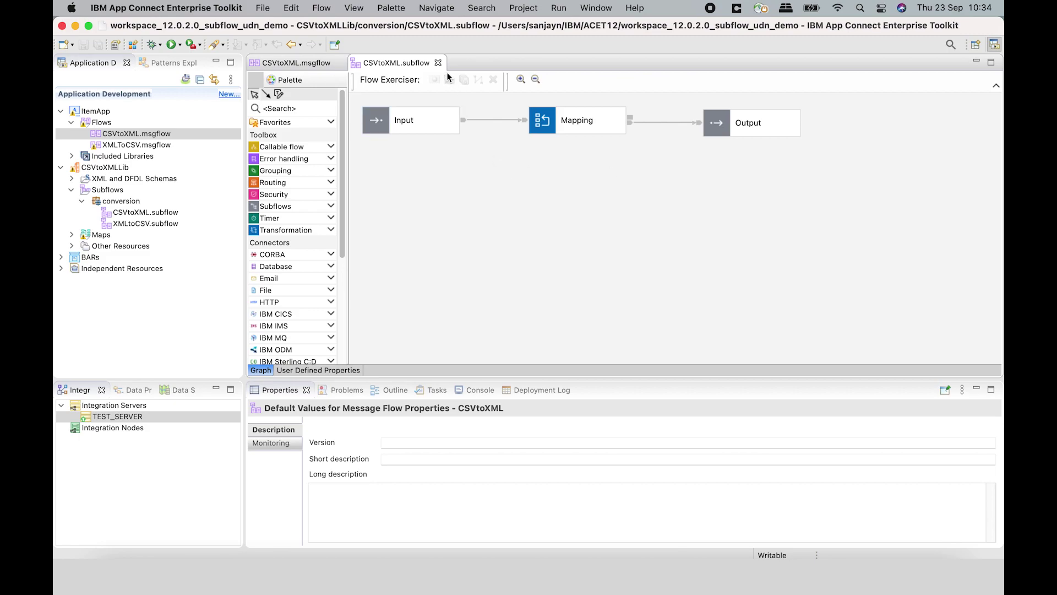
click(438, 63)
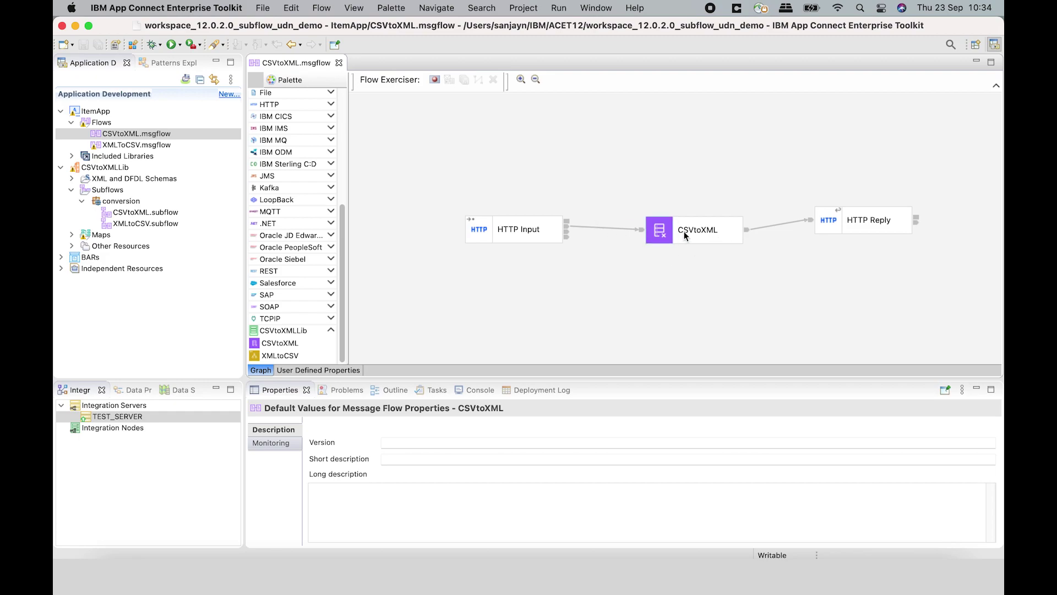
mouse_move(695, 228)
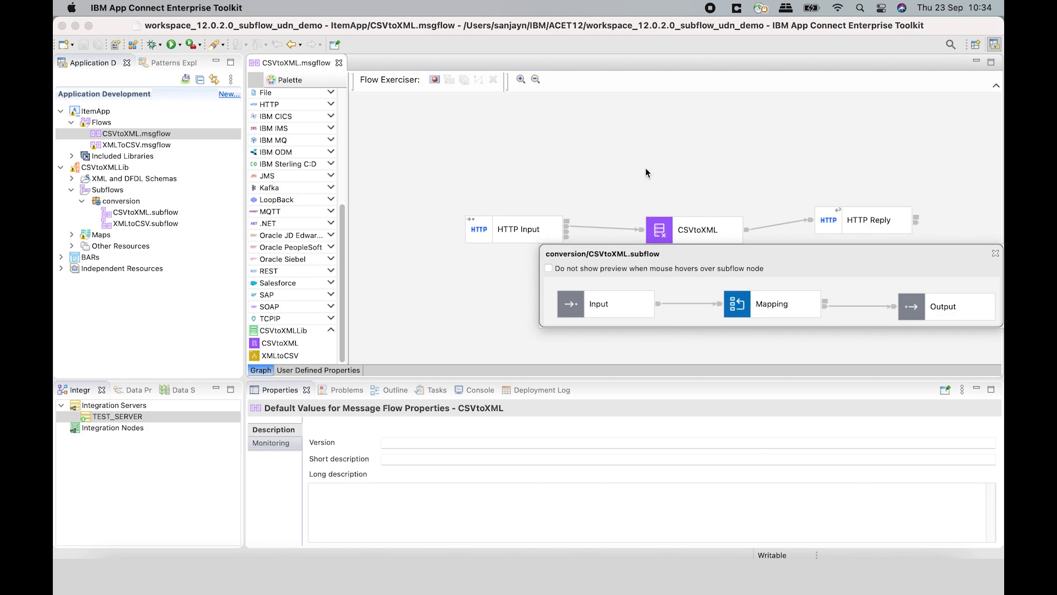
click(484, 292)
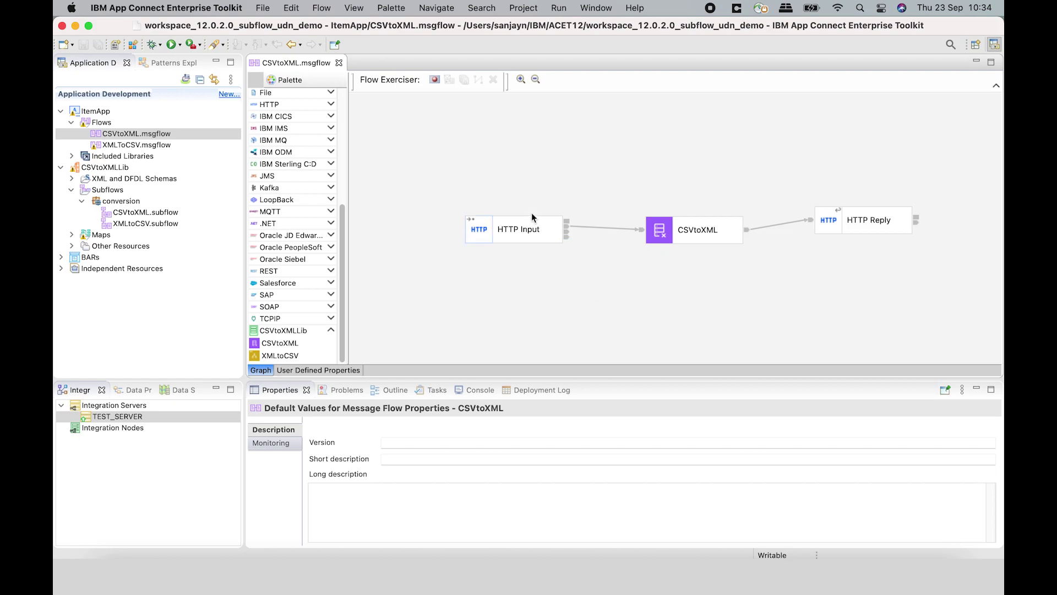
Start the Flow Exerciser, confirm deploying ItemApp to TEST_SERVER, and dismiss the ready-to-record message so it is not shown again
click(435, 79)
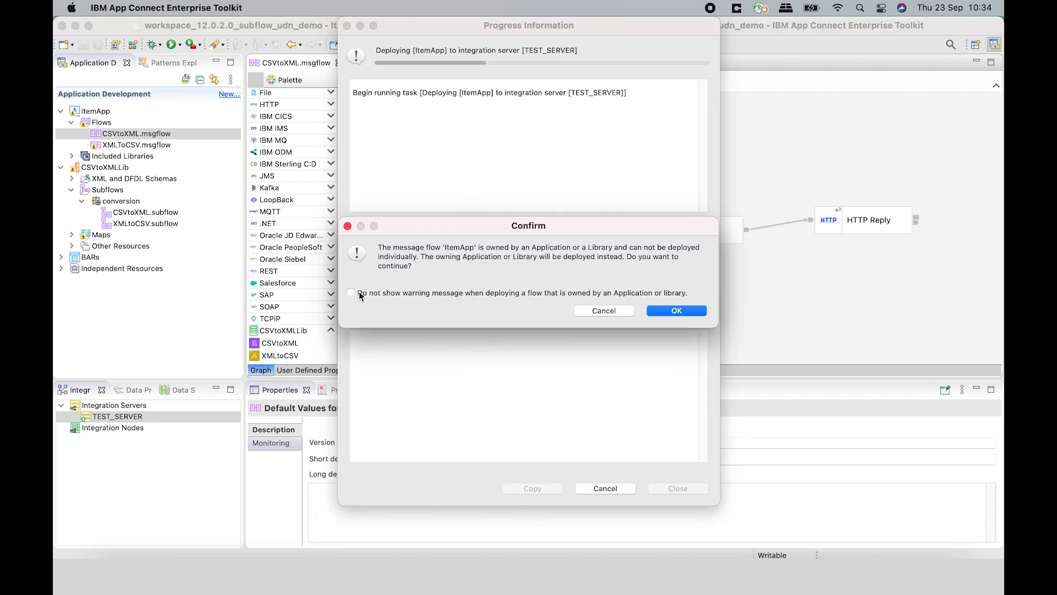
click(689, 315)
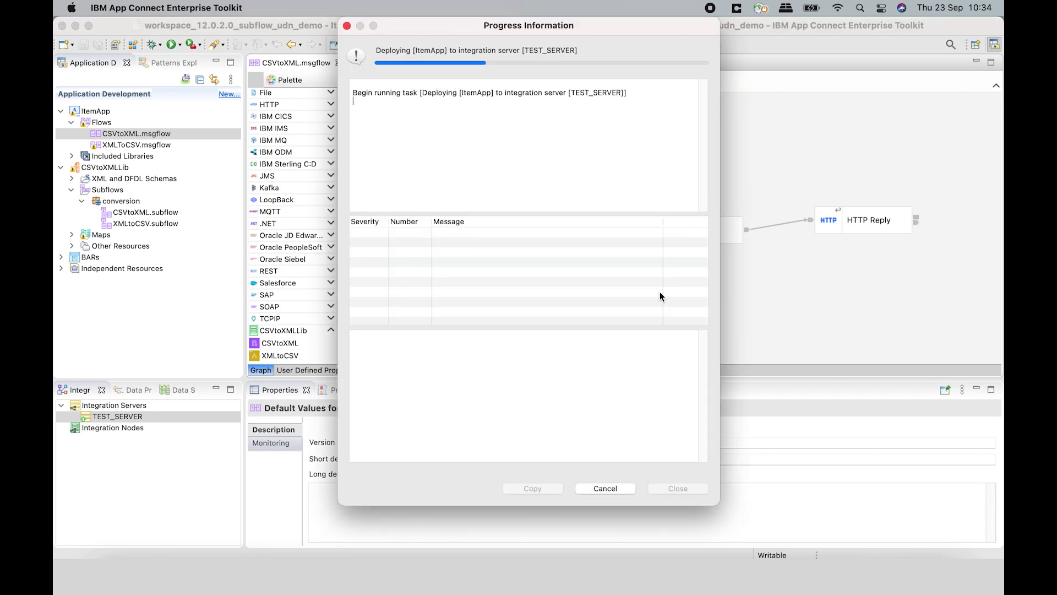
click(394, 335)
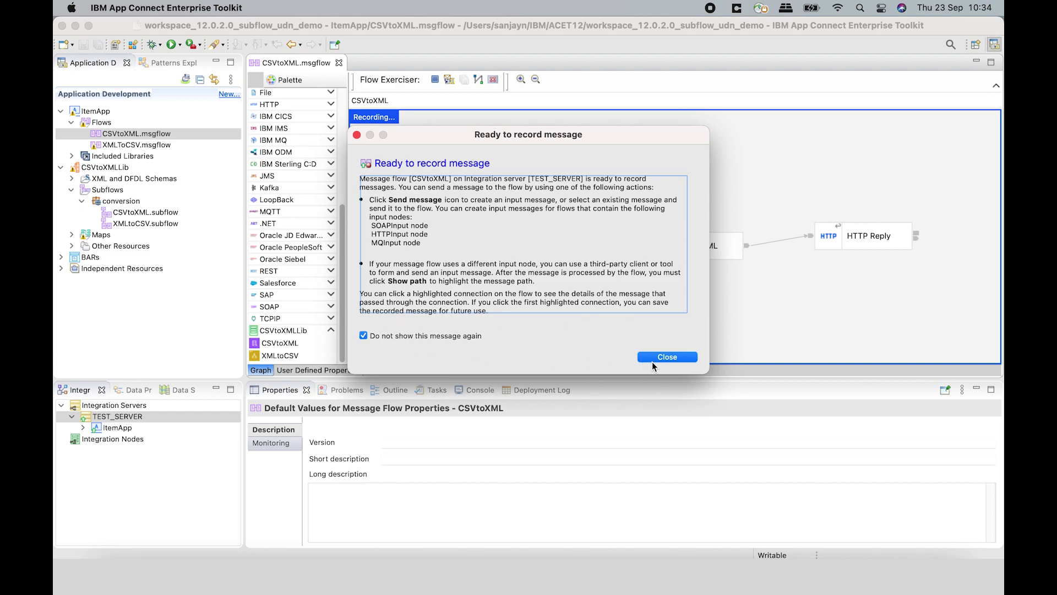
click(666, 358)
Create an input message for HTTP Input containing "Coffee,2.25", apply it, and send it to the CSVtoXML flow
click(450, 83)
click(330, 133)
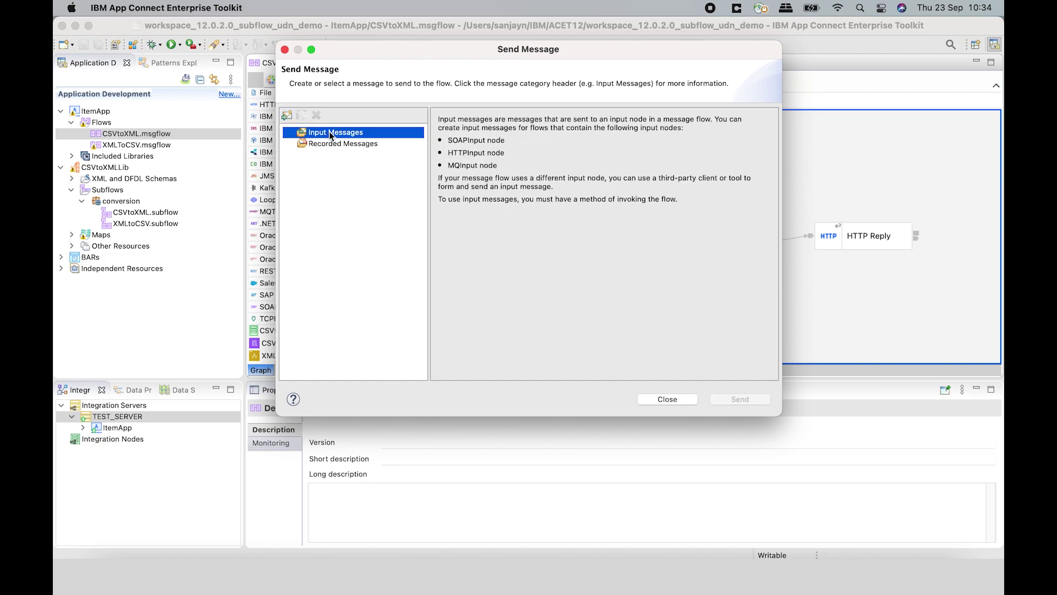
right_click(330, 135)
click(355, 140)
click(540, 241)
text(Cof)
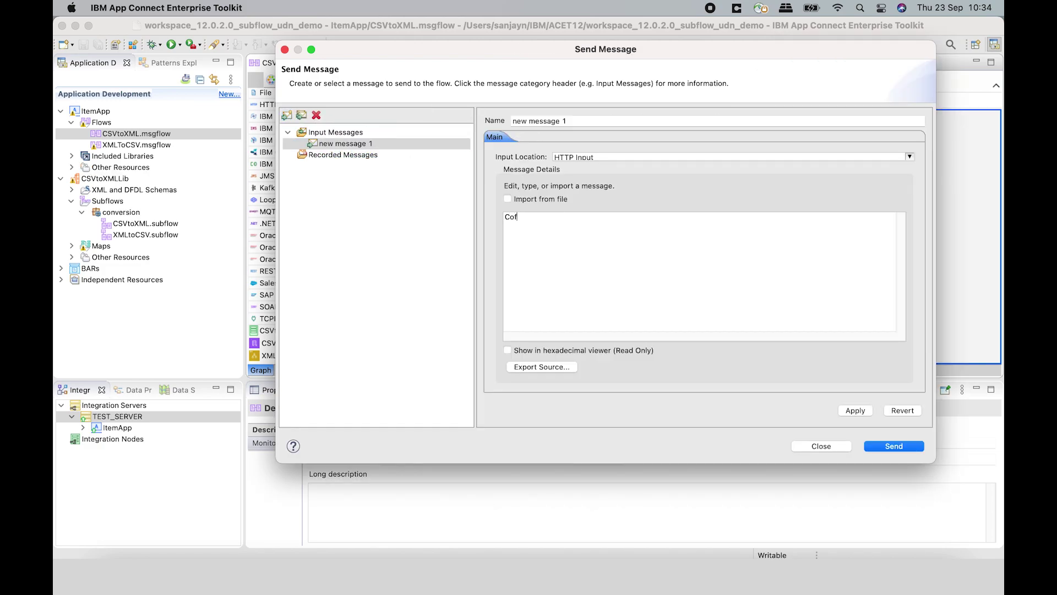
text(fee,2.25)
click(856, 411)
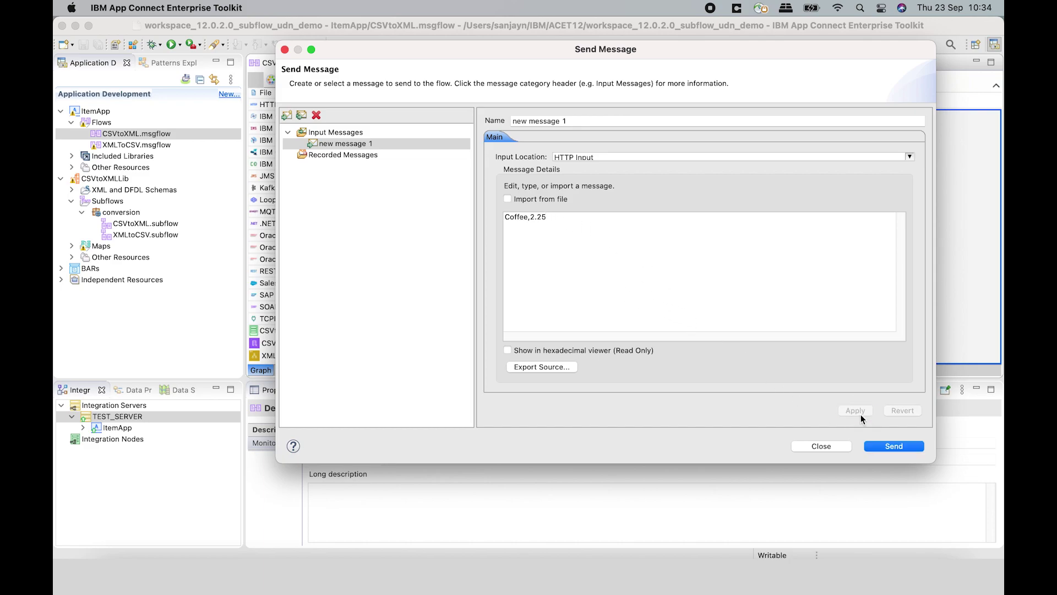
click(889, 447)
Review the message sent to HTTP Input and the HTTP reply received, and close the progress information
click(530, 172)
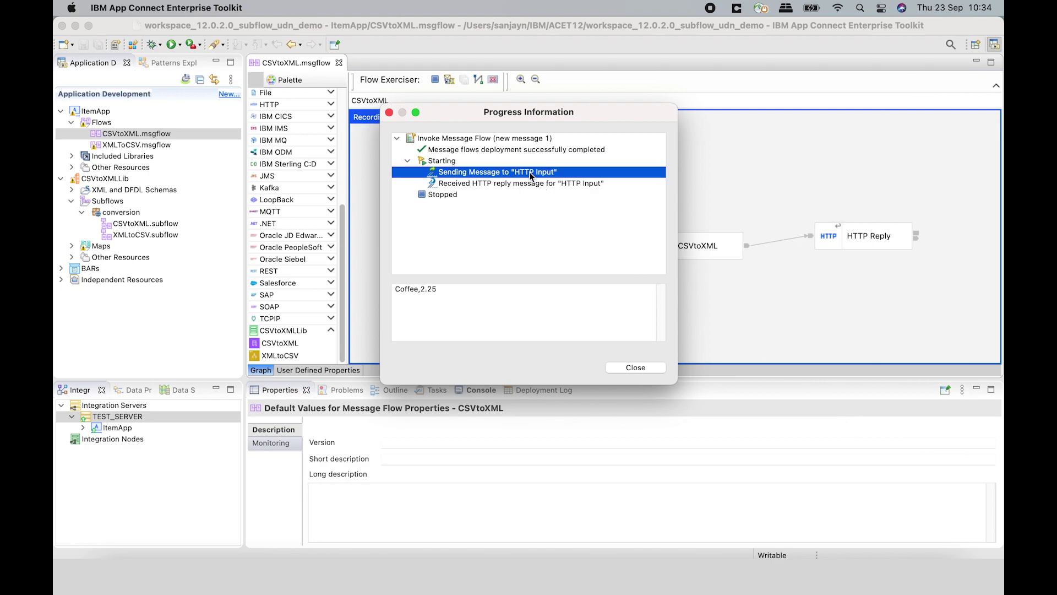
click(487, 185)
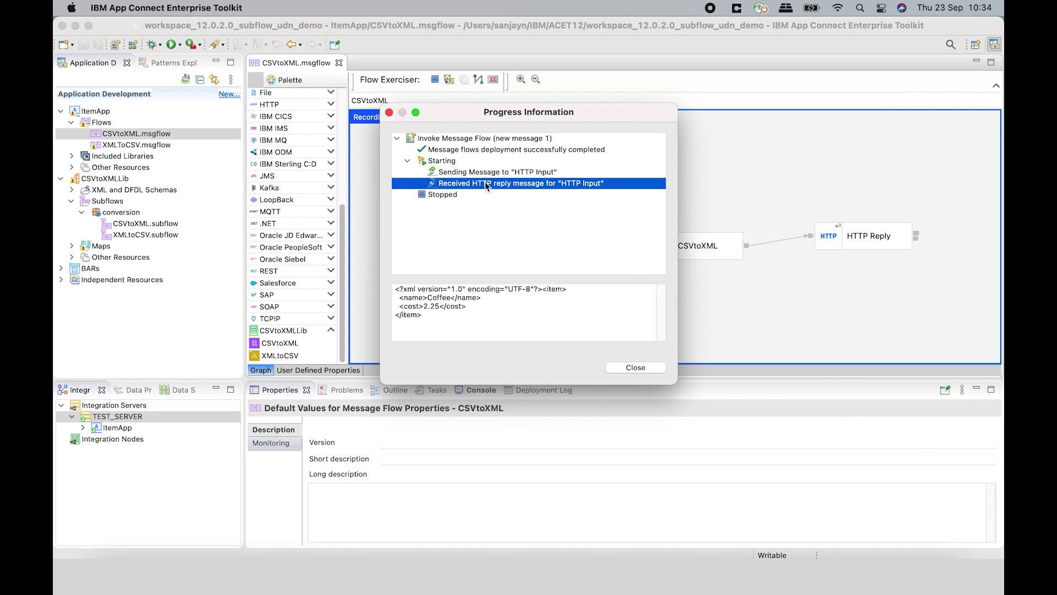
click(636, 367)
Inspect the recorded message assemblies on the connections before and after the CSVtoXML node, closing each without saving
click(605, 243)
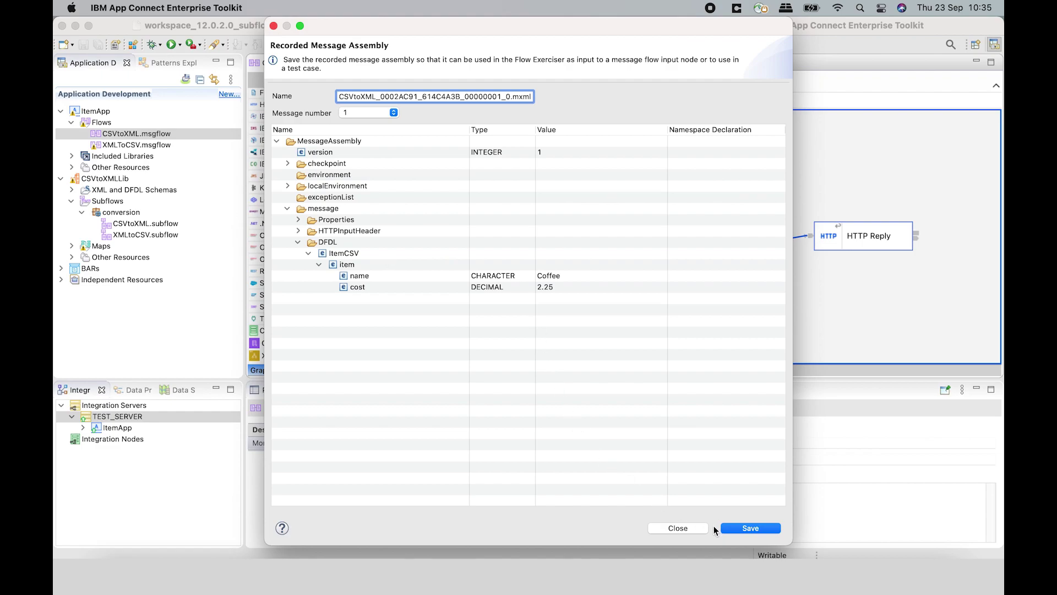
click(678, 528)
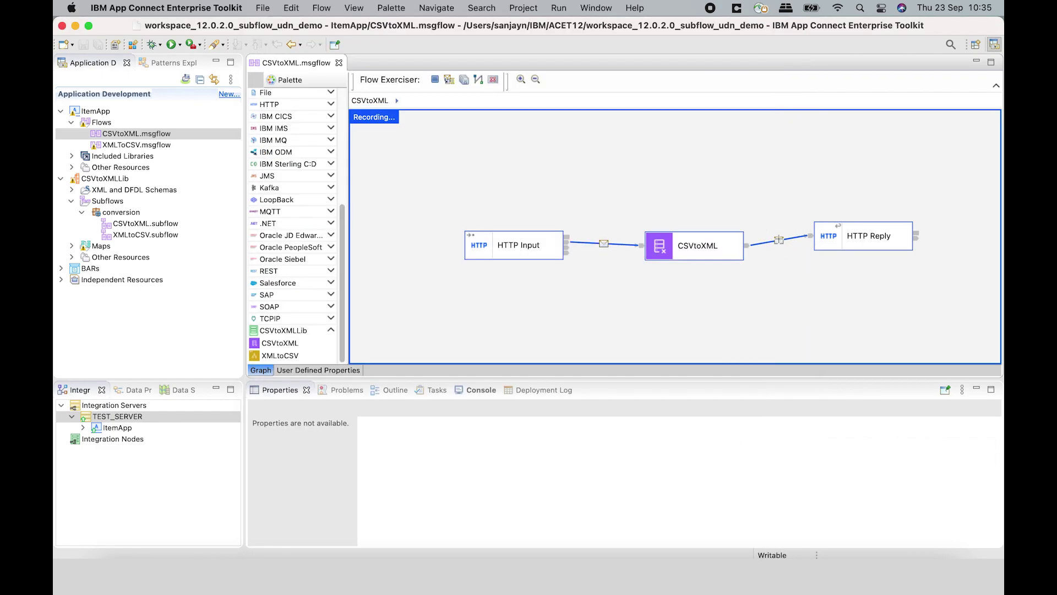
click(780, 241)
click(780, 241)
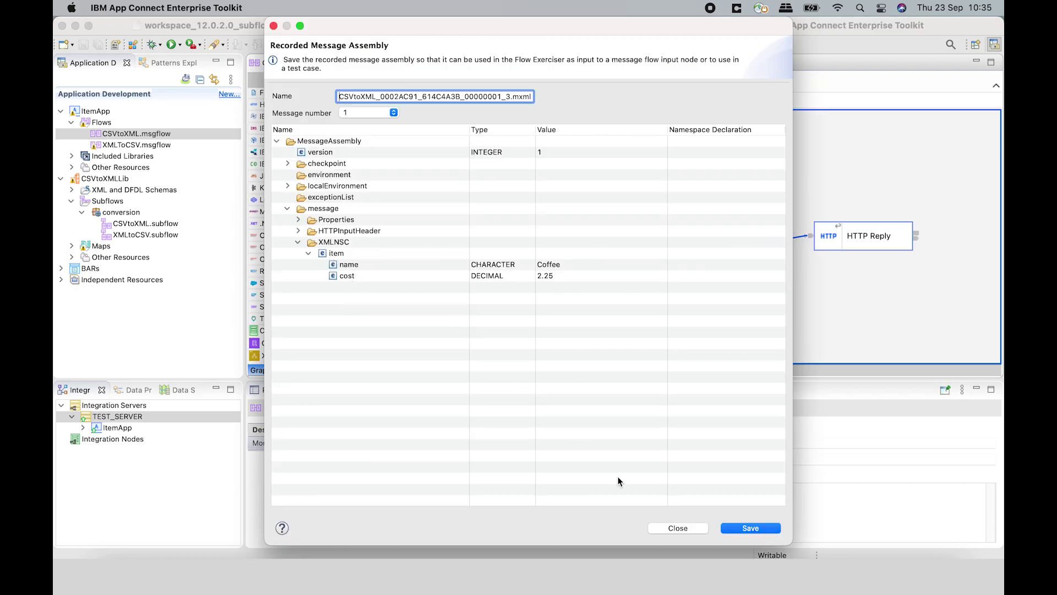
click(679, 528)
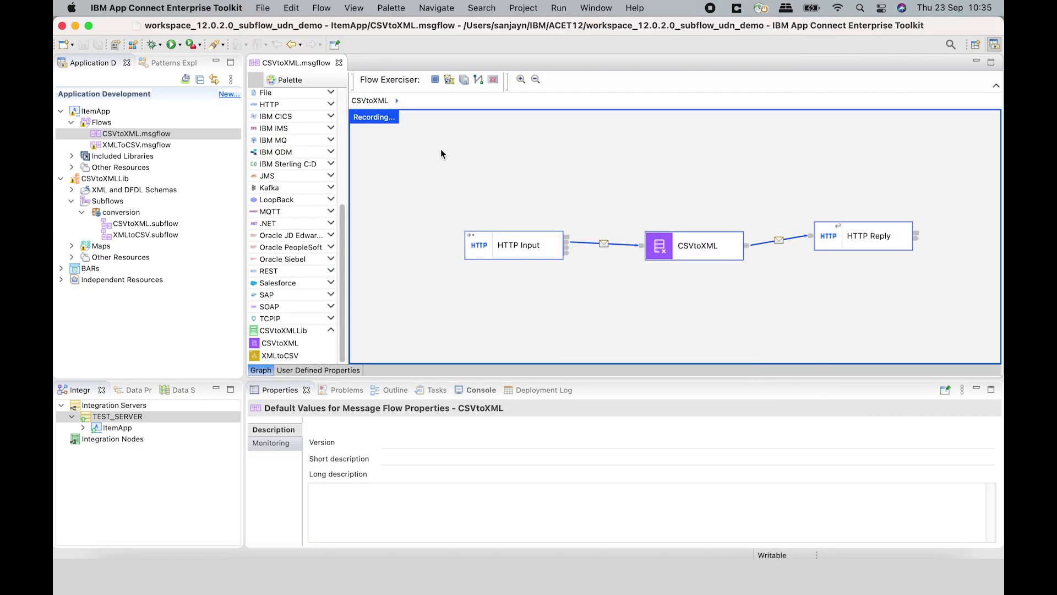
Return the flow to edit mode, confirming that recorded messages are cleared, and preview the subflow behind the CSVtoXML node
click(435, 80)
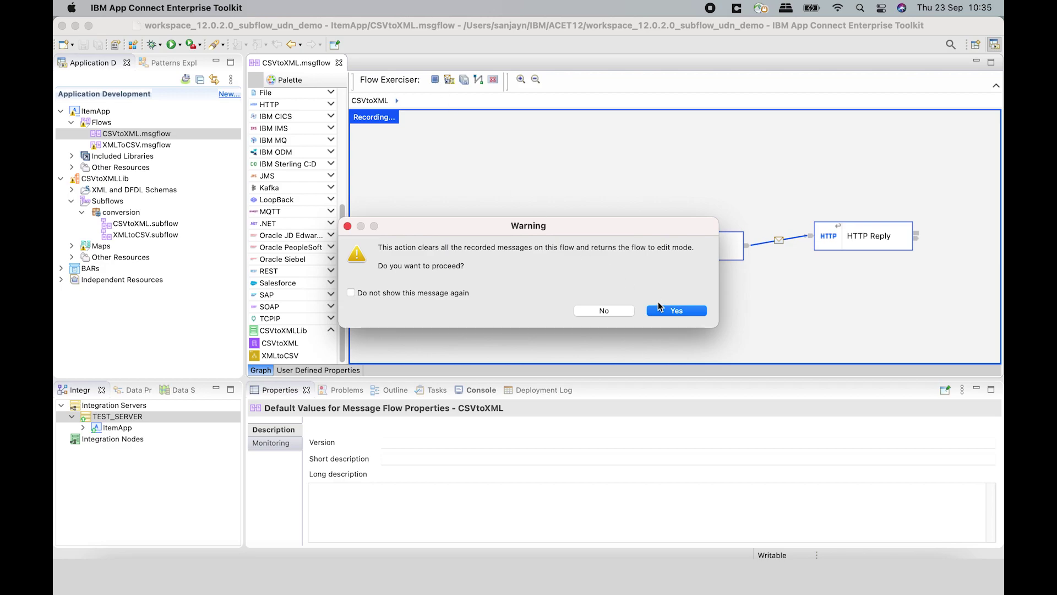
click(671, 310)
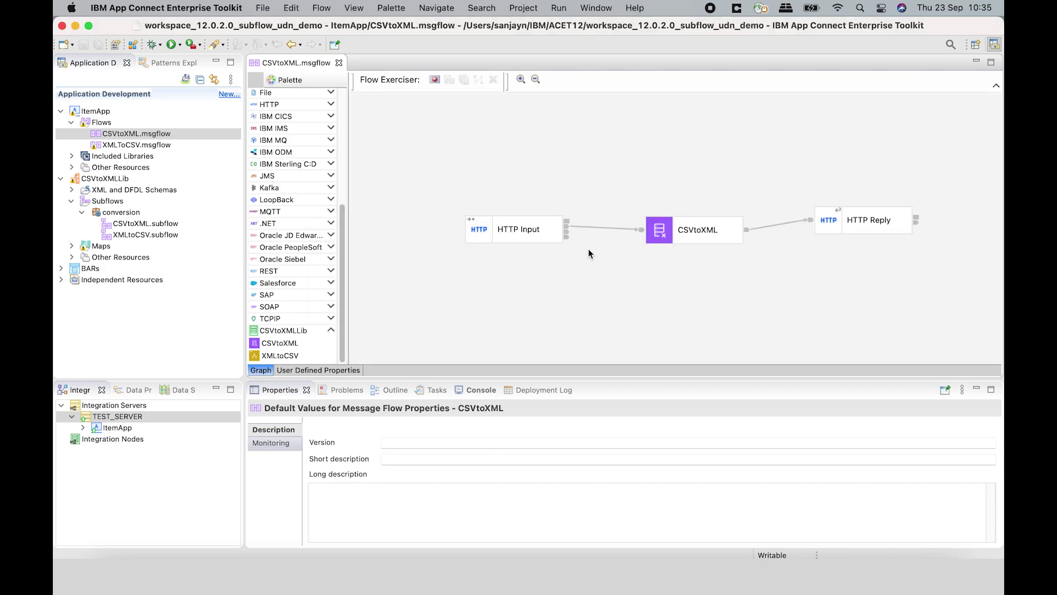
mouse_move(698, 228)
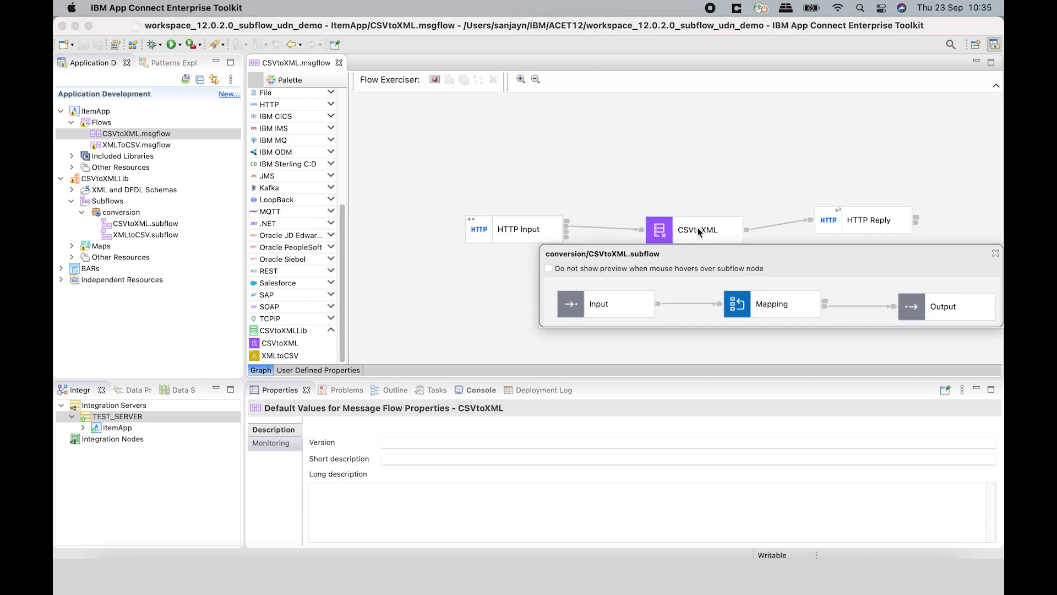
click(449, 311)
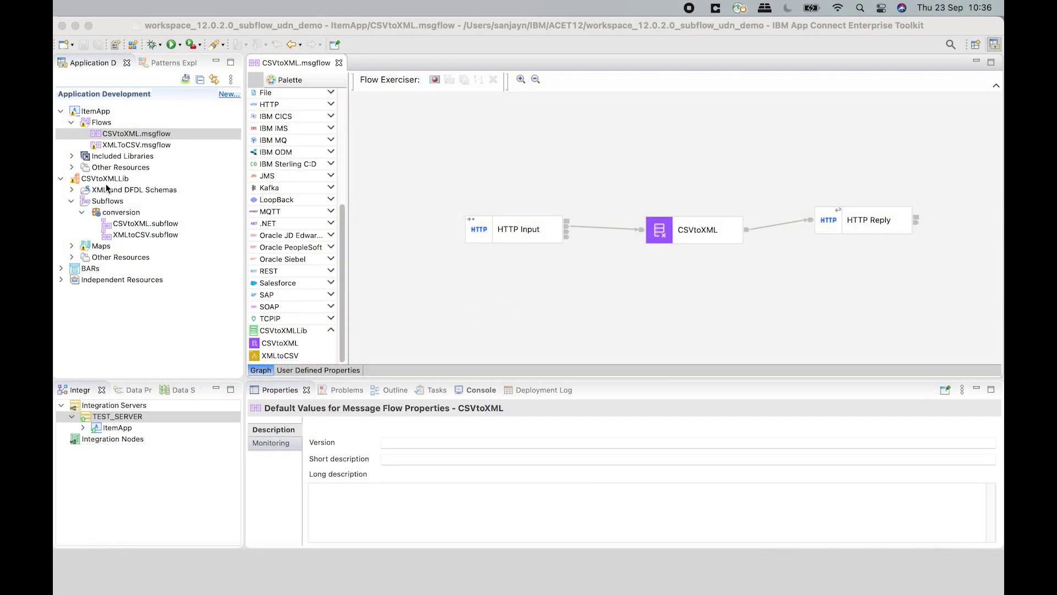
Package CSVtoXMLLib's subflow user-defined nodes as CSVtoXMLLib.zip in the Desktop's SubflowUDN_Author folder
click(106, 177)
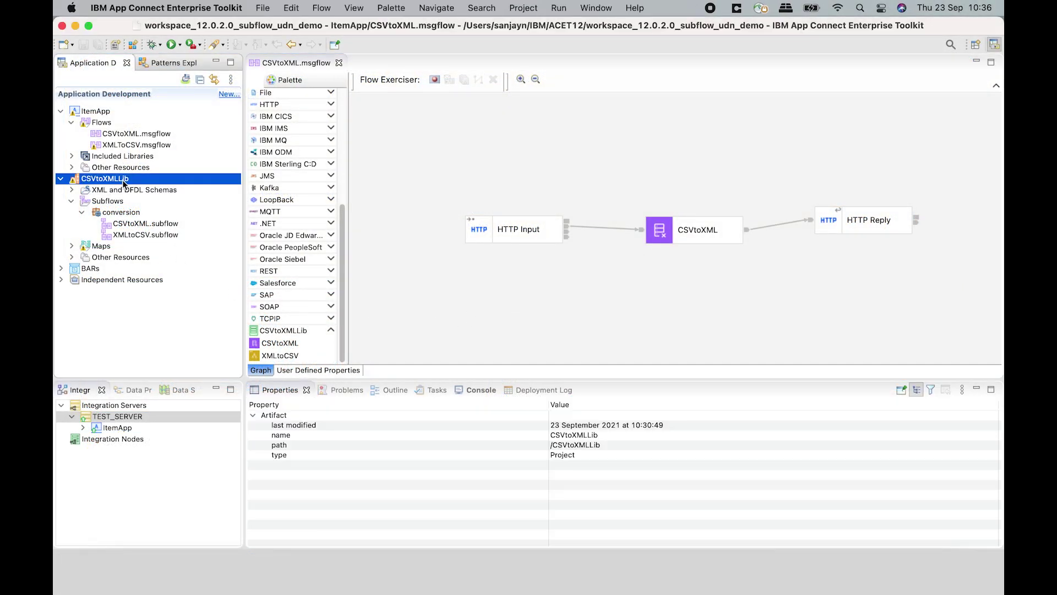
right_click(139, 180)
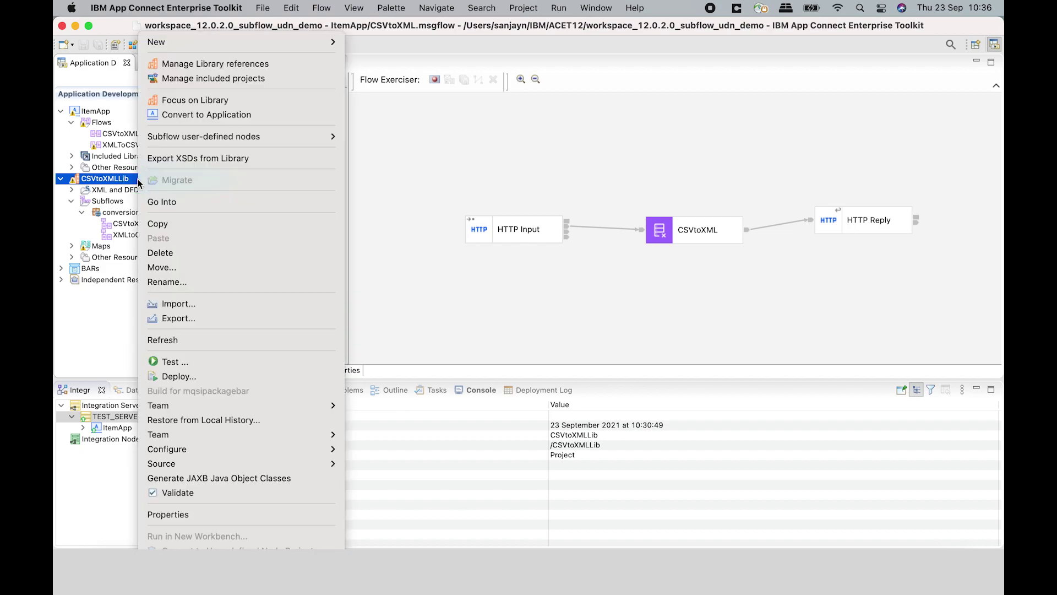
mouse_move(267, 138)
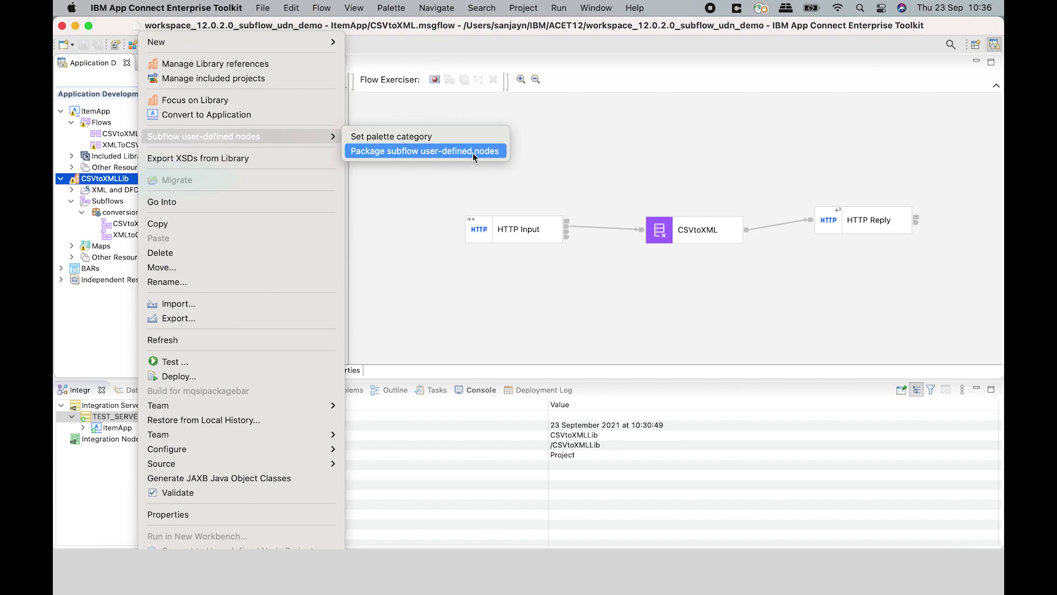
click(441, 153)
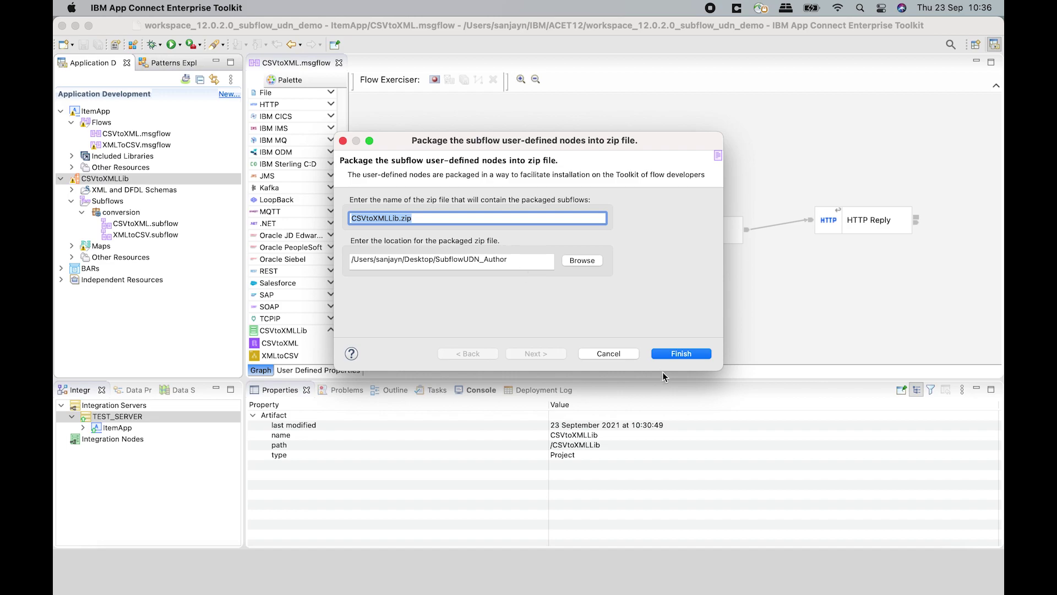
click(683, 354)
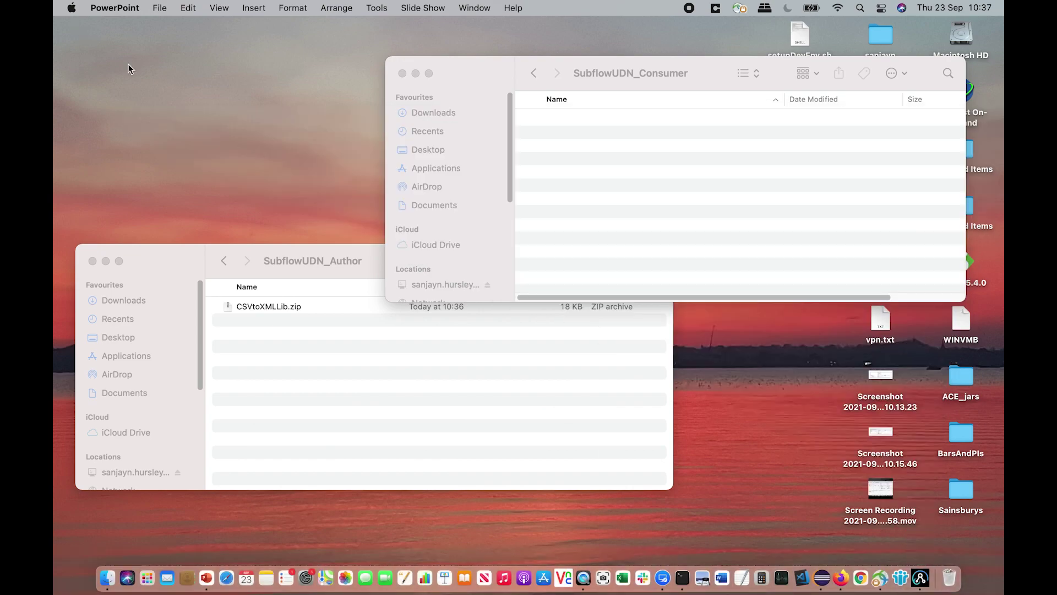
In Finder, copy CSVtoXMLLib.zip from the SubflowUDN_Author folder to the SubflowUDN_Consumer folder
click(327, 379)
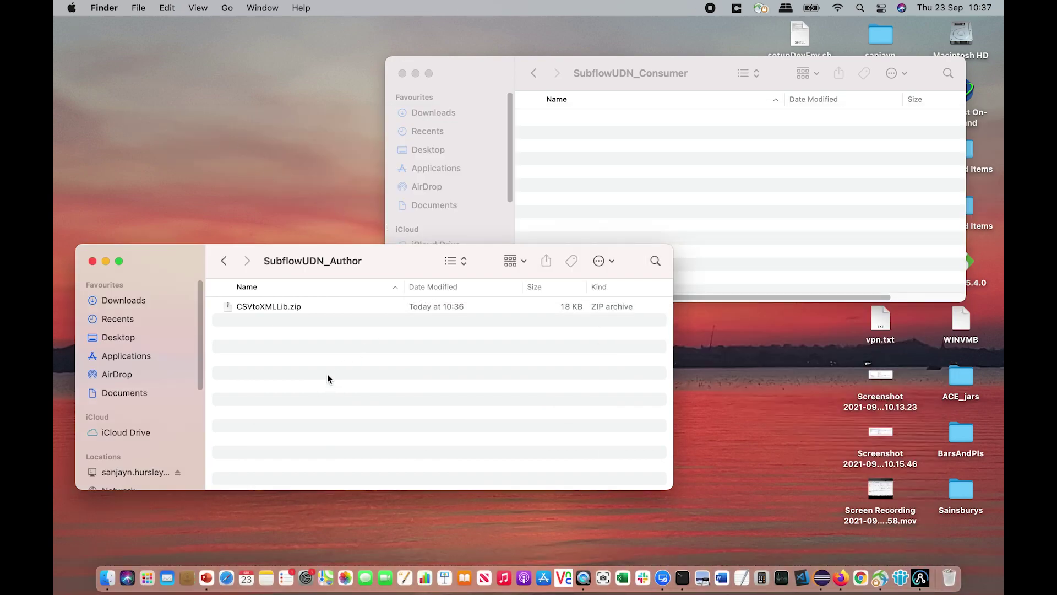
click(278, 310)
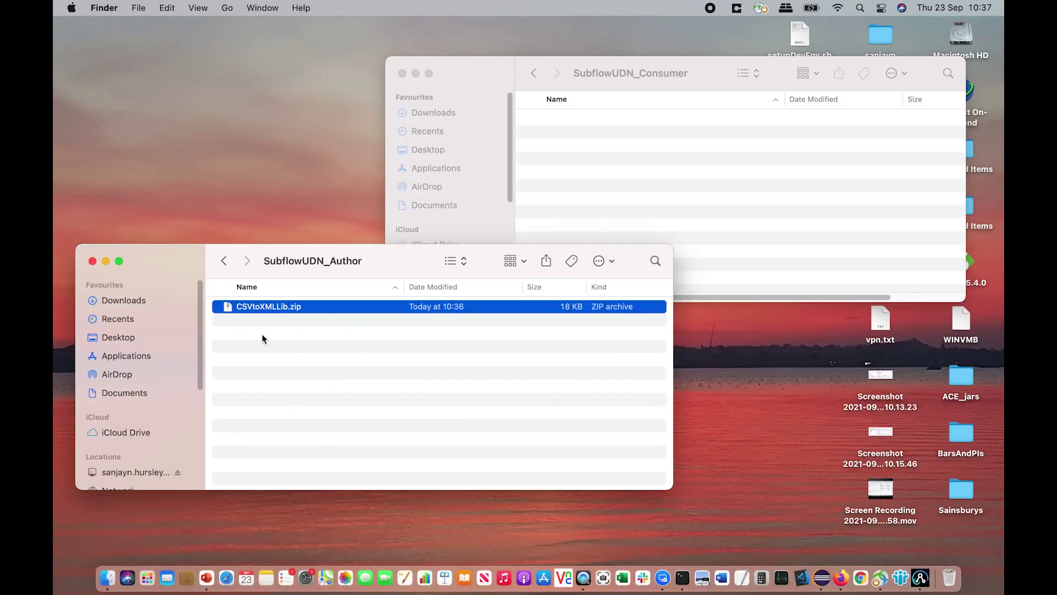
drag(270, 312, 674, 176)
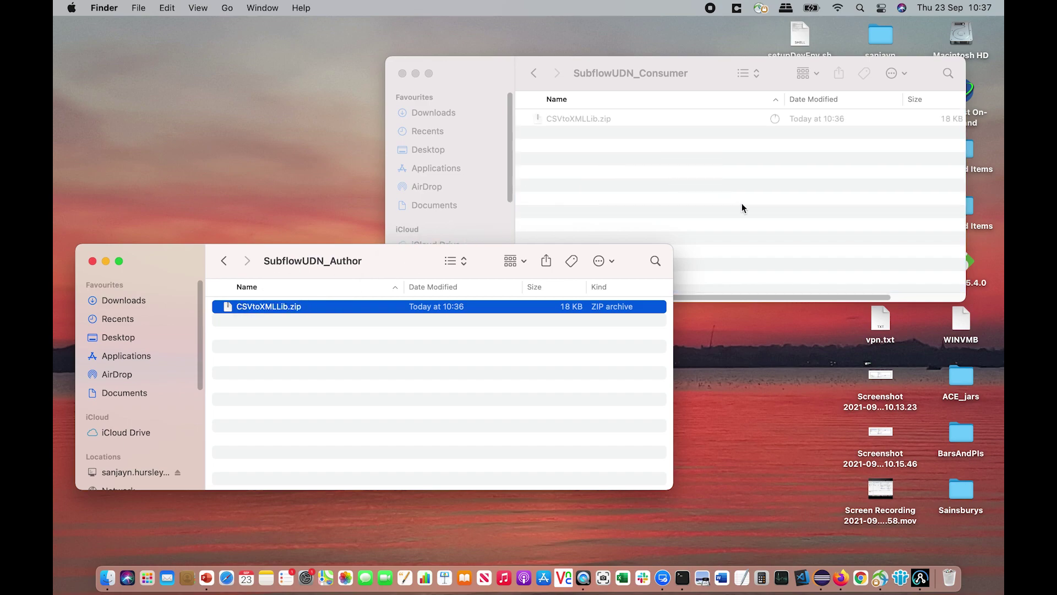
click(694, 193)
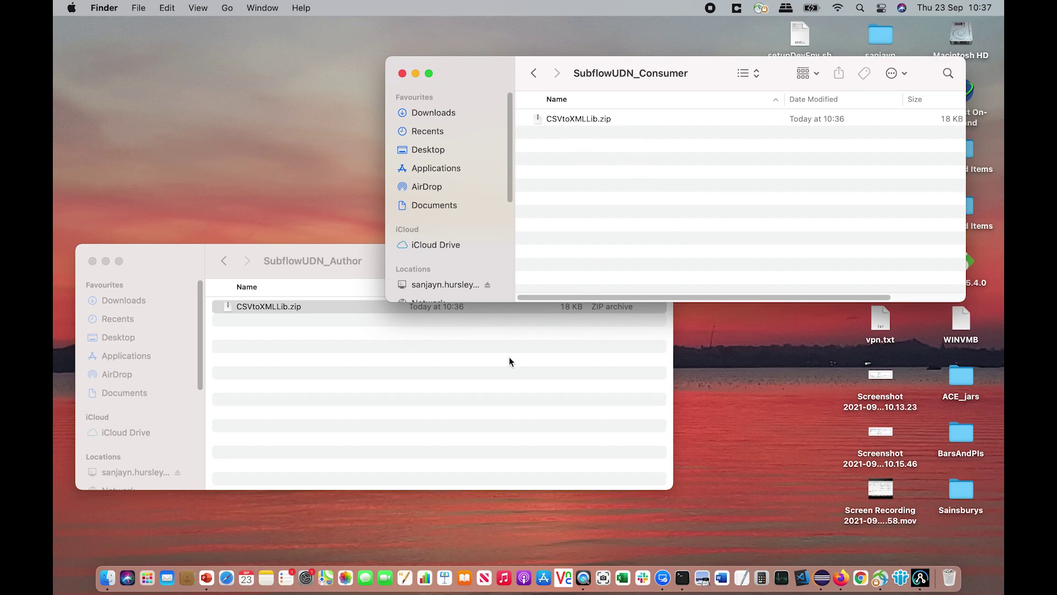
Switch to the Toolkit in the Microsoft Remote Desktop session and open CSVtoXML.msgflow from ItemApp's flows
right_click(662, 579)
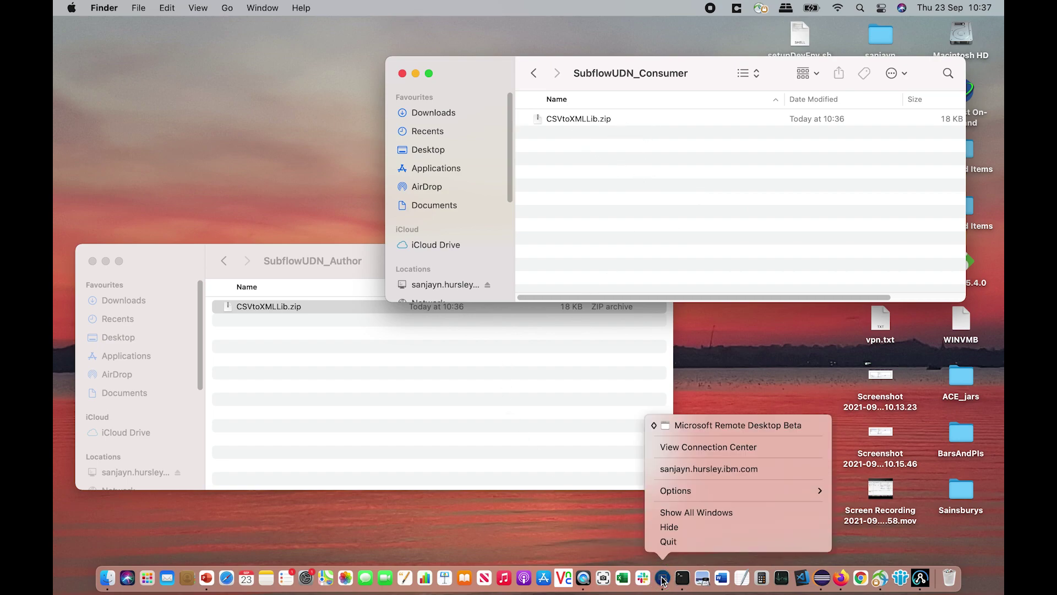
click(707, 471)
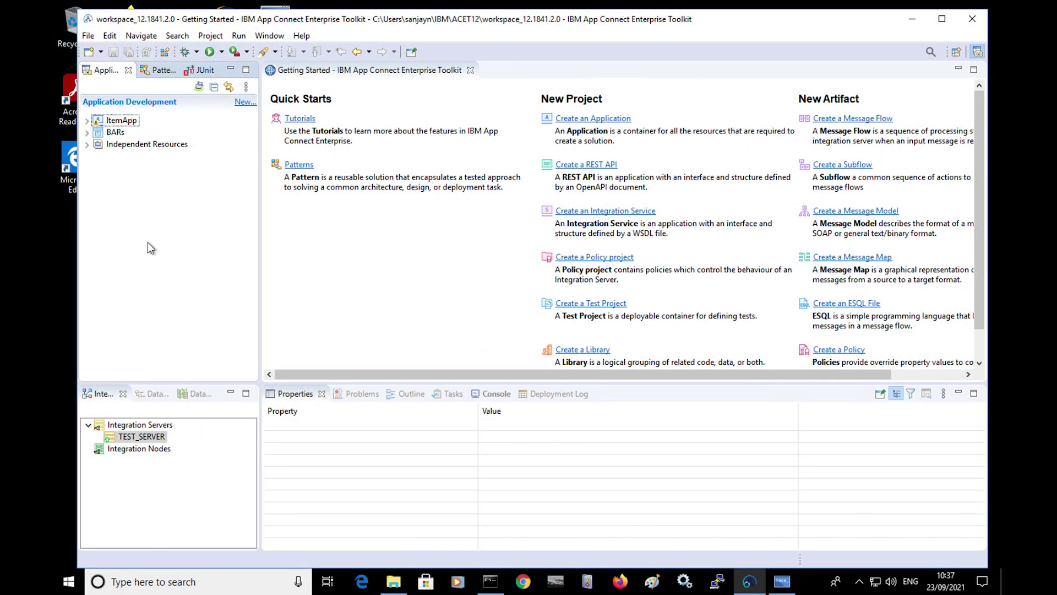
click(87, 120)
click(98, 132)
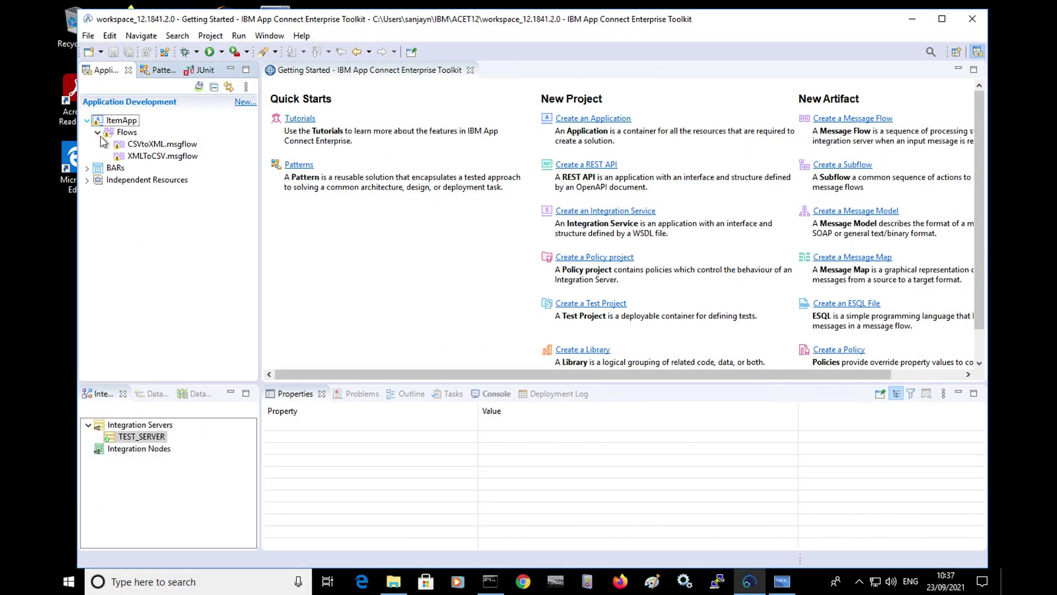
double_click(168, 146)
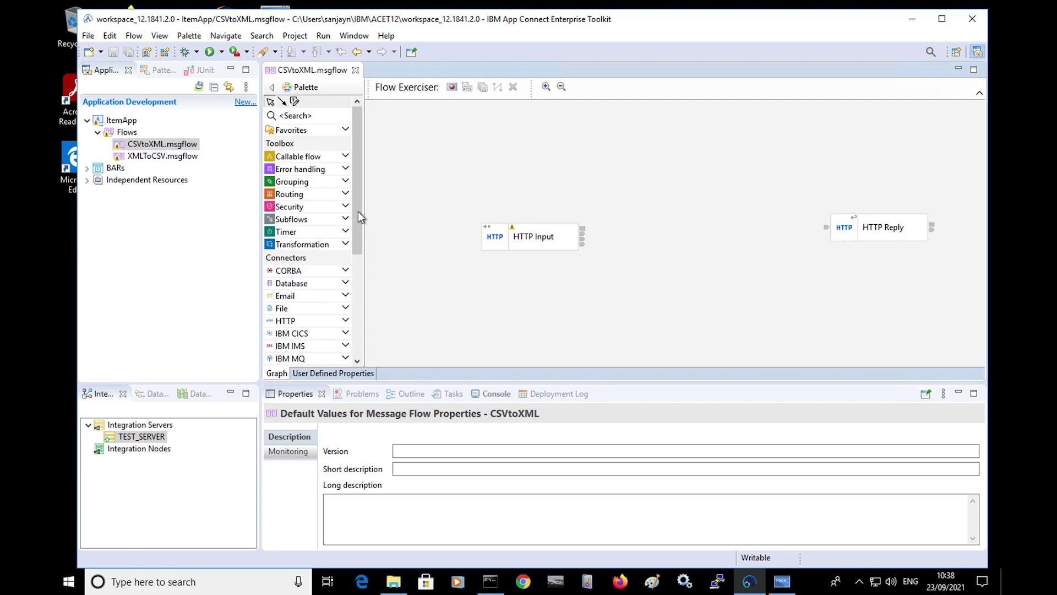
Check the full node palette for a CSVtoXMLLib category and close the CSVtoXML message flow
drag(359, 198, 358, 371)
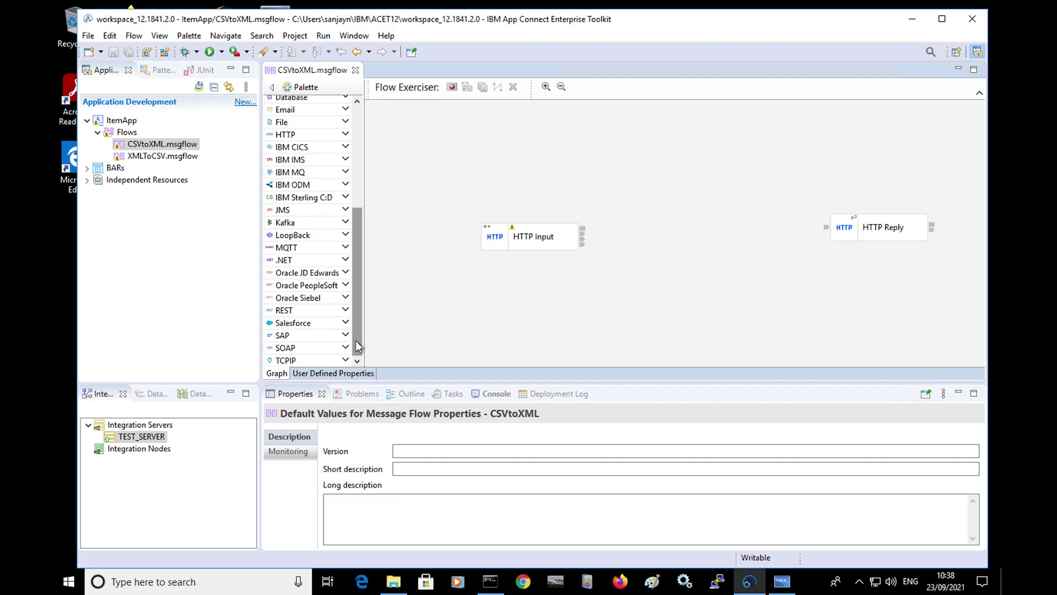
drag(356, 340, 360, 165)
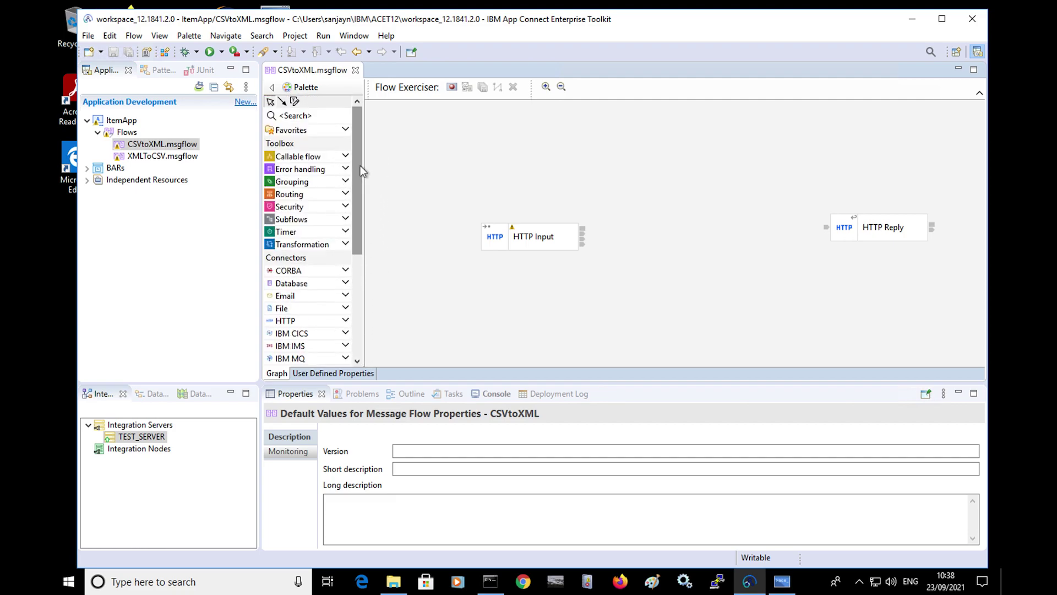
click(356, 70)
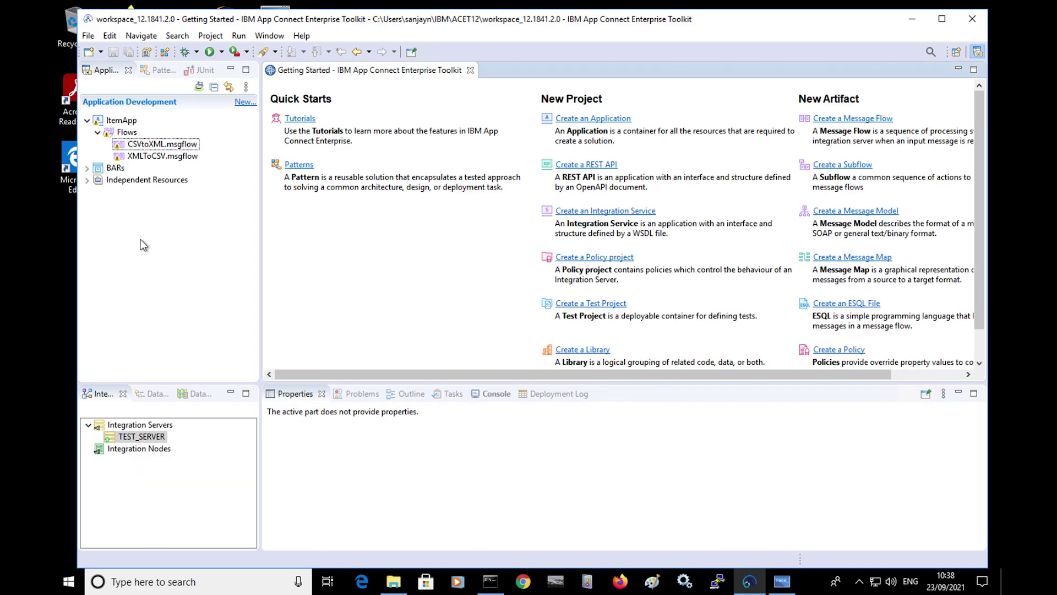
Install CSVtoXMLLib.zip from the SubflowUDN_Consumer folder as a subflow user-defined library in the Toolkit
click(215, 38)
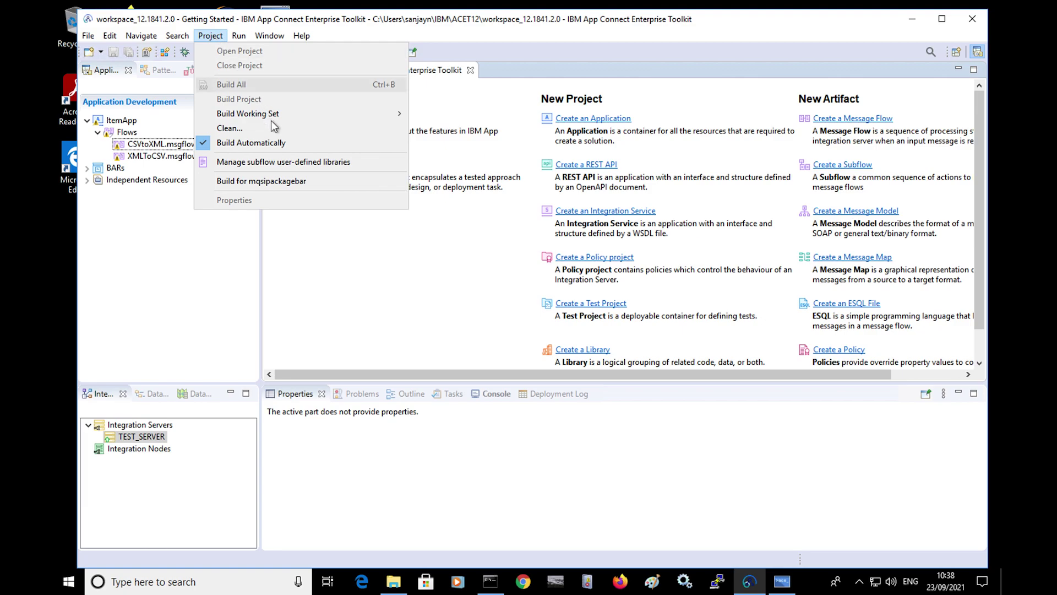
click(357, 166)
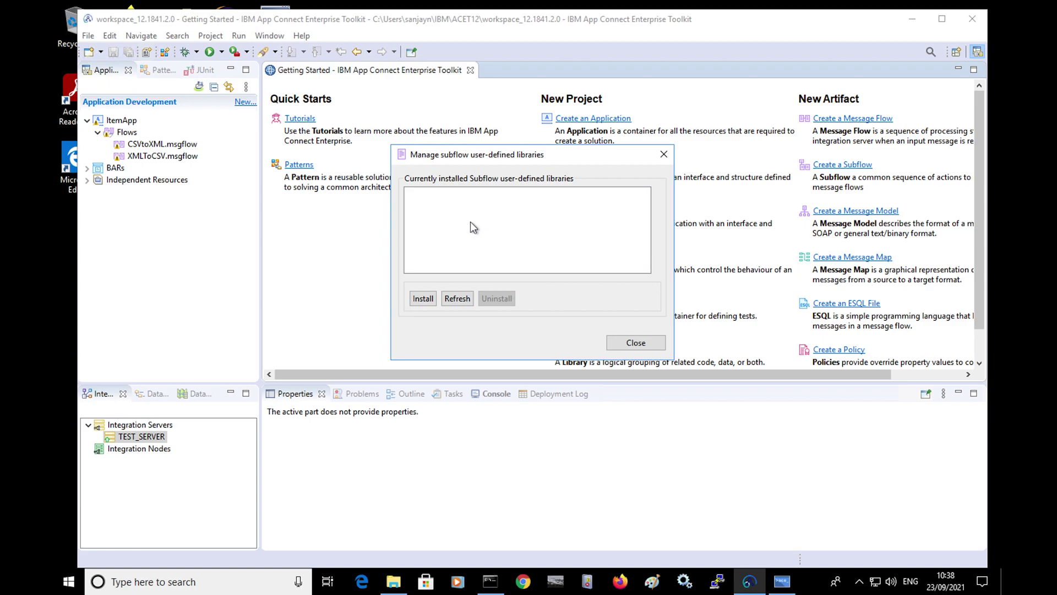
click(423, 300)
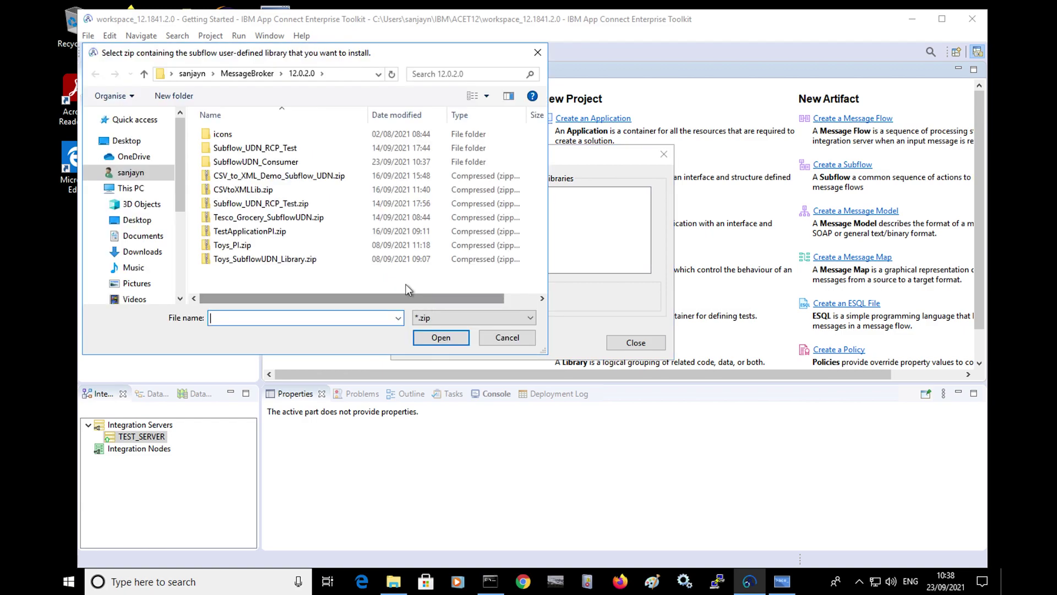
double_click(275, 162)
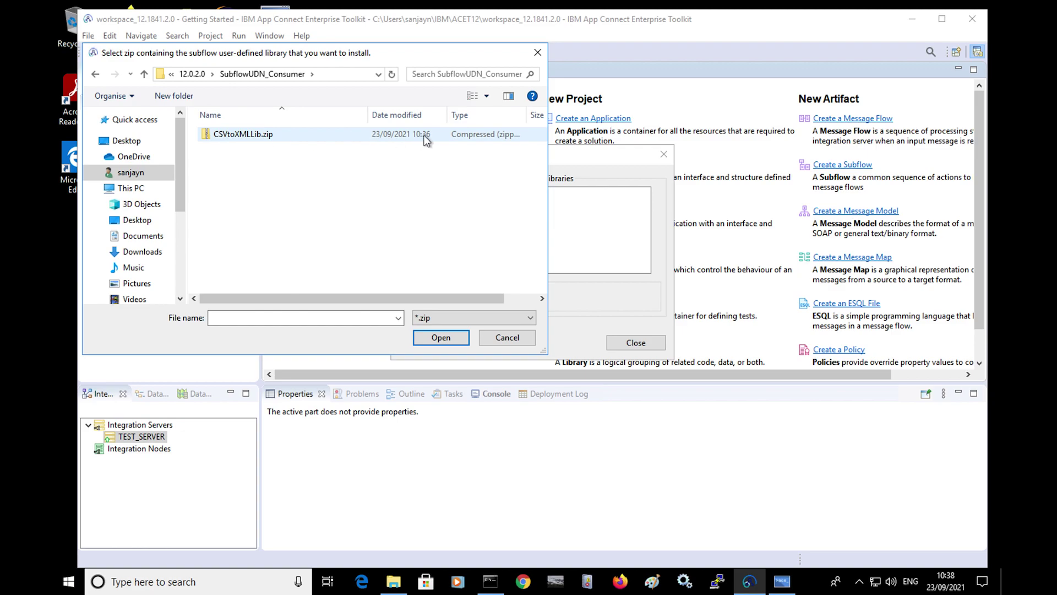
click(227, 139)
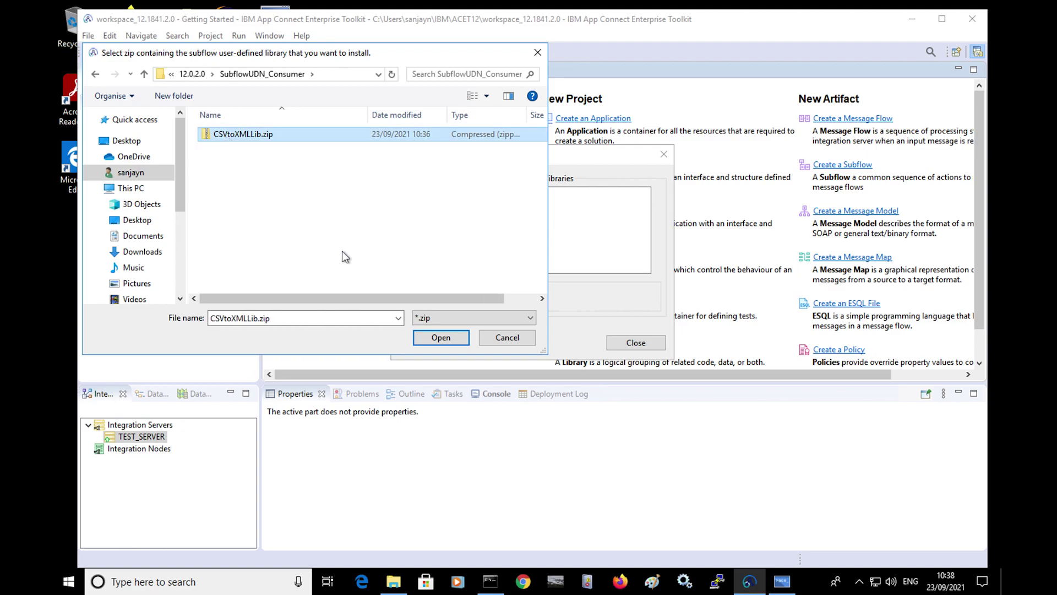
click(447, 338)
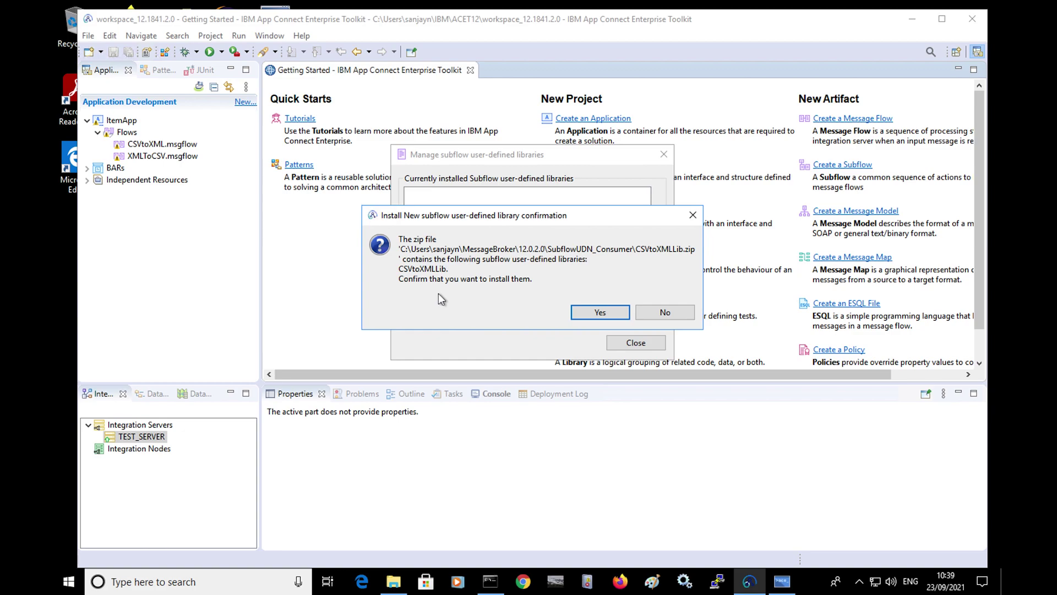
click(601, 313)
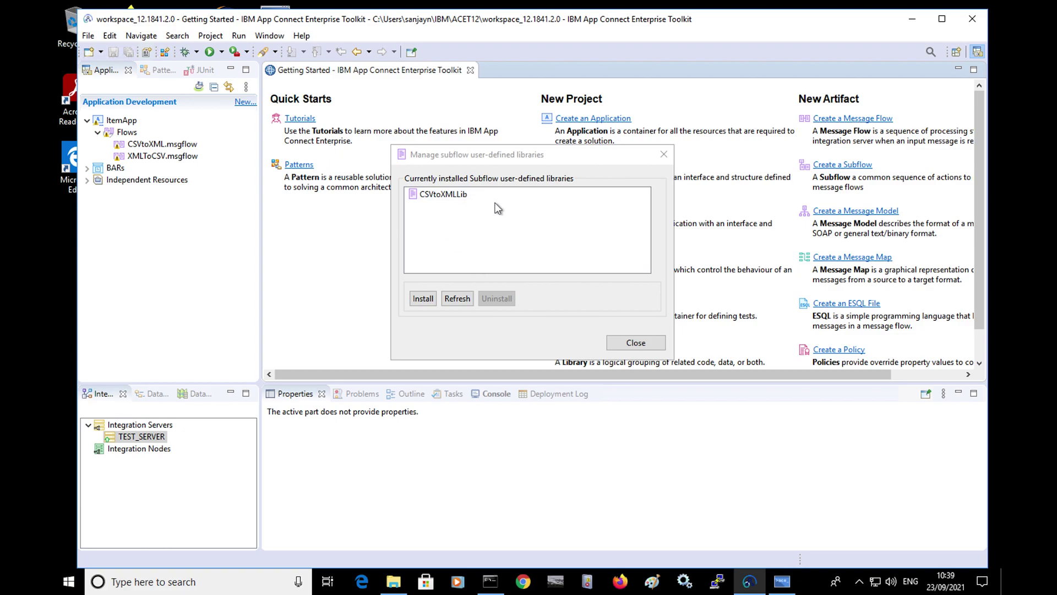
click(645, 346)
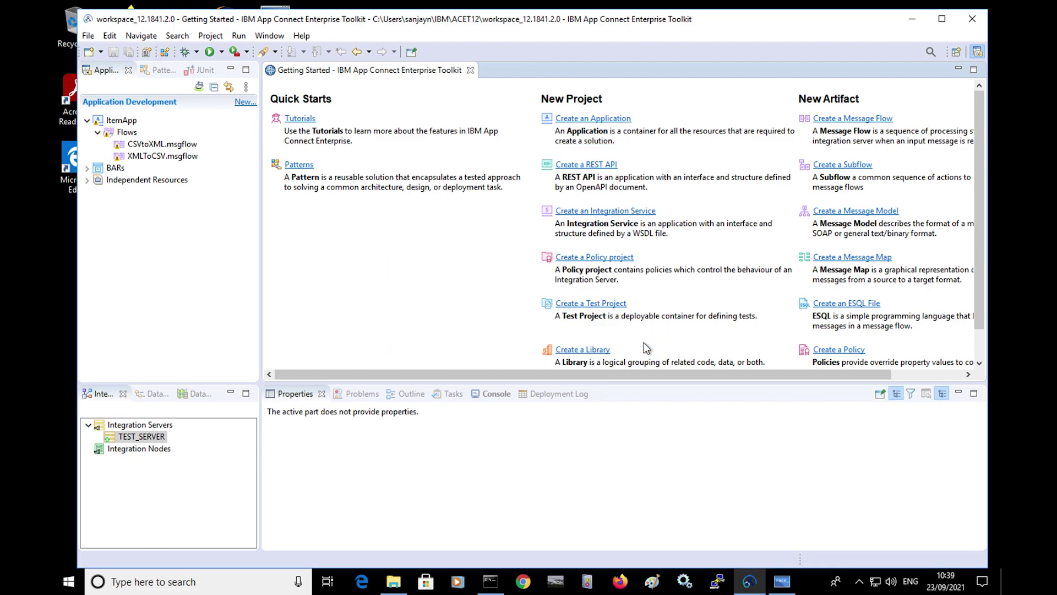
In ItemApp's CSVtoXML.msgflow, add the CSVtoXML node from the CSVtoXMLLib category and wire it between HTTP Input and HTTP Reply
click(138, 146)
double_click(139, 147)
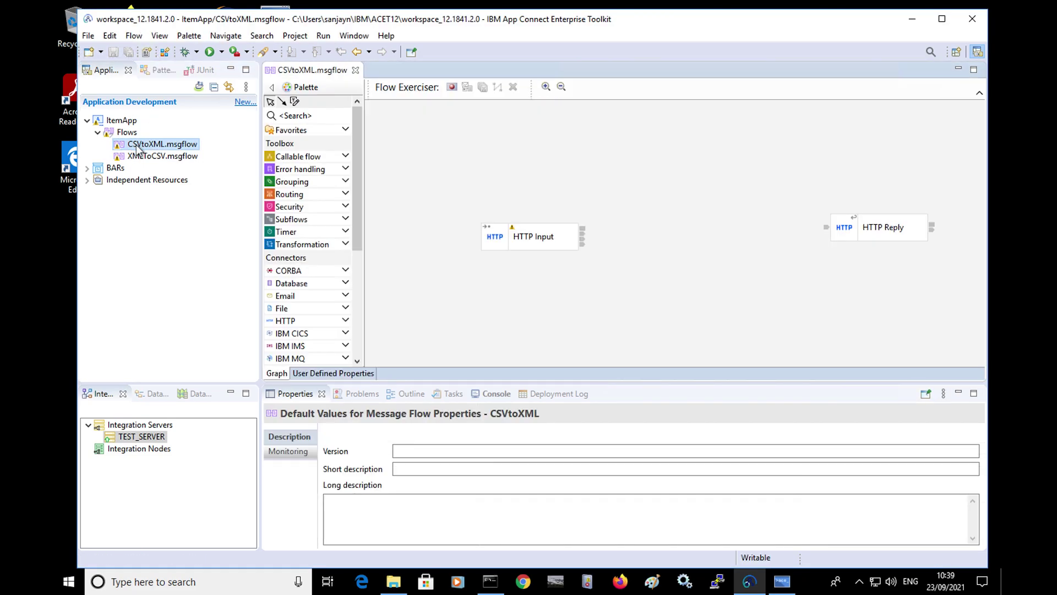
drag(355, 230, 361, 359)
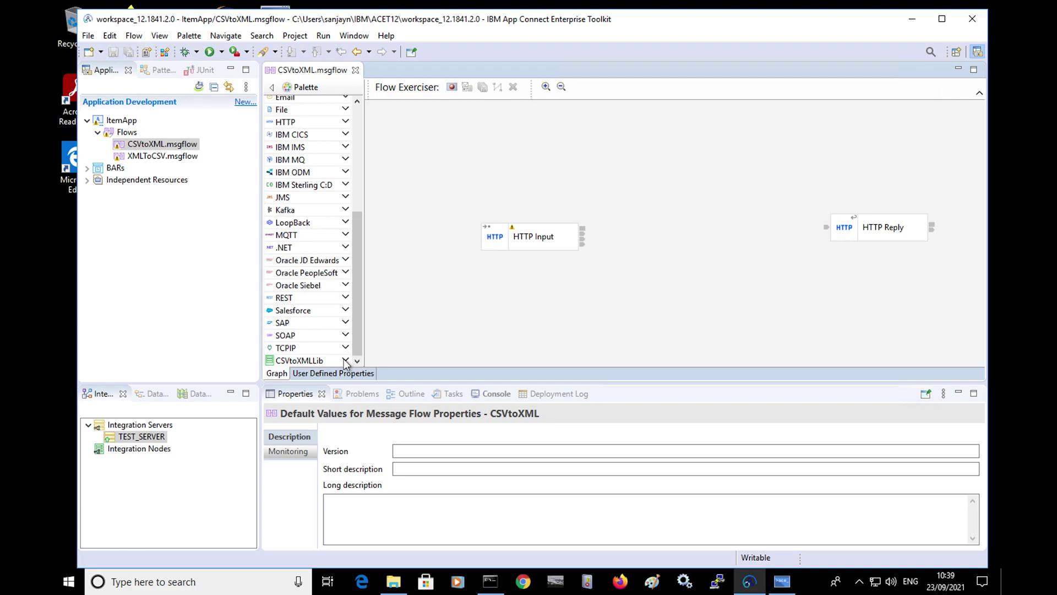
click(346, 360)
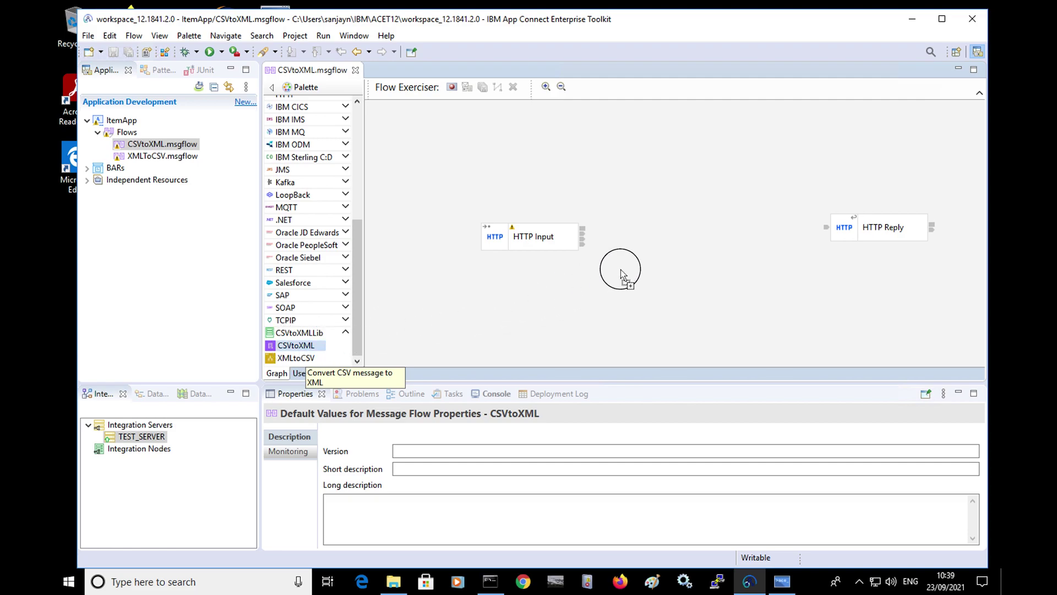
drag(651, 229, 652, 230)
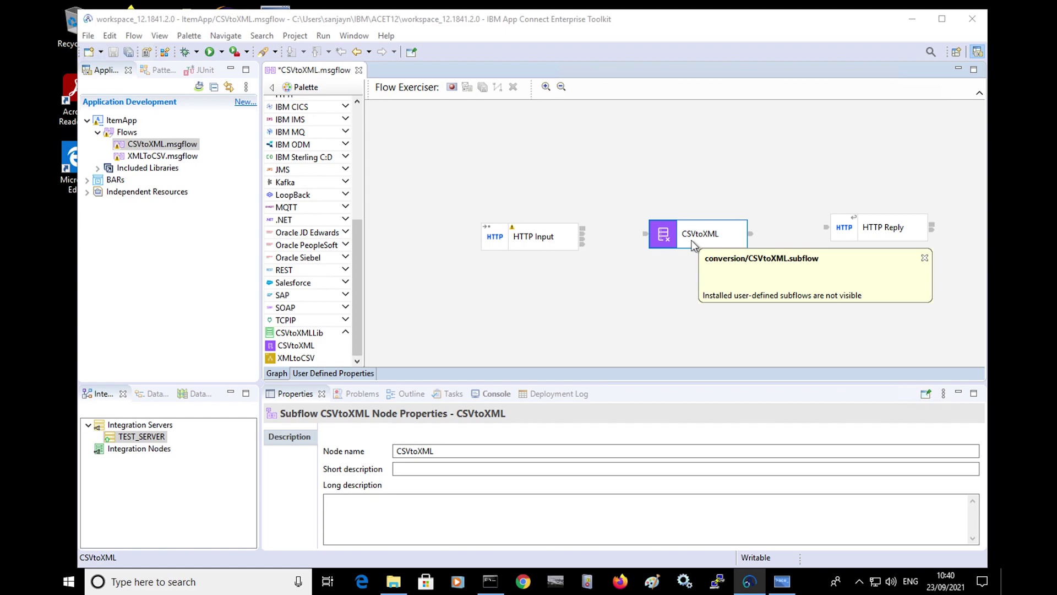
click(699, 238)
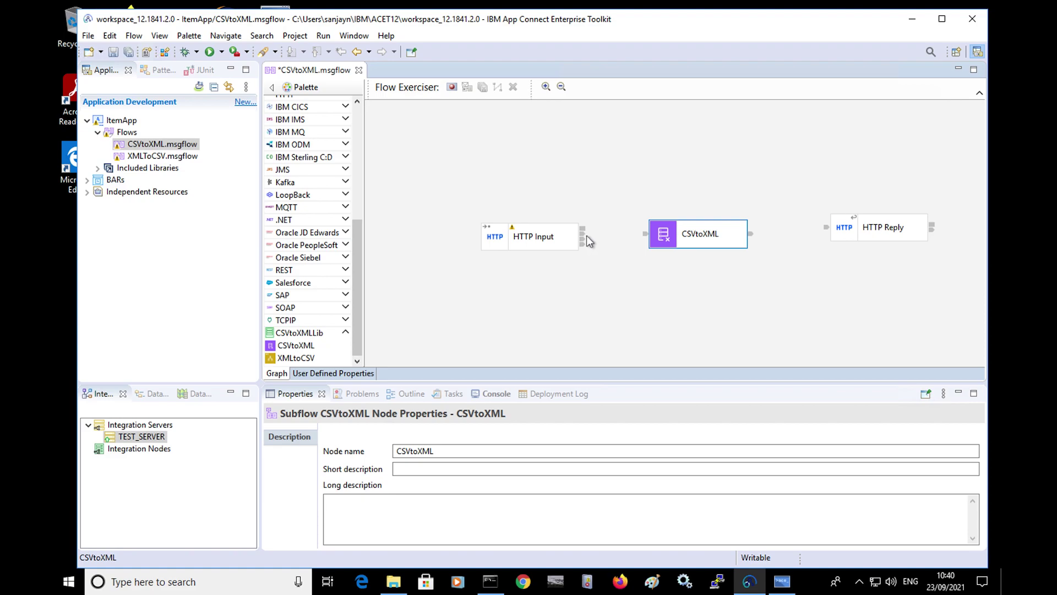
drag(583, 234, 870, 236)
Configure HTTP Input's message parsing with the DFDL domain and the ItemCSV message from CSVtoXMLLib, and save the flow
click(531, 236)
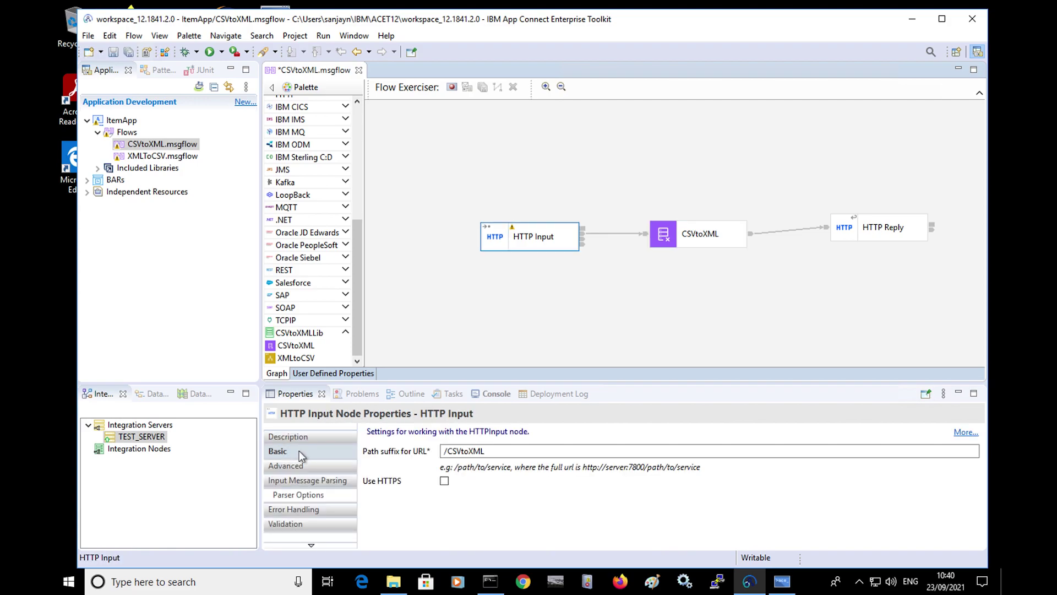
click(297, 481)
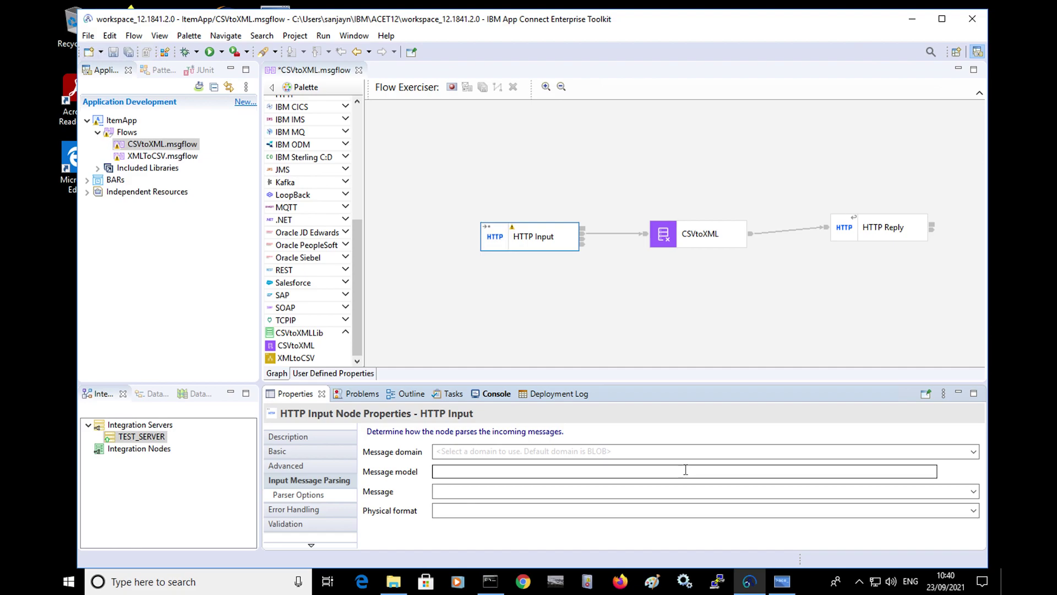
click(973, 452)
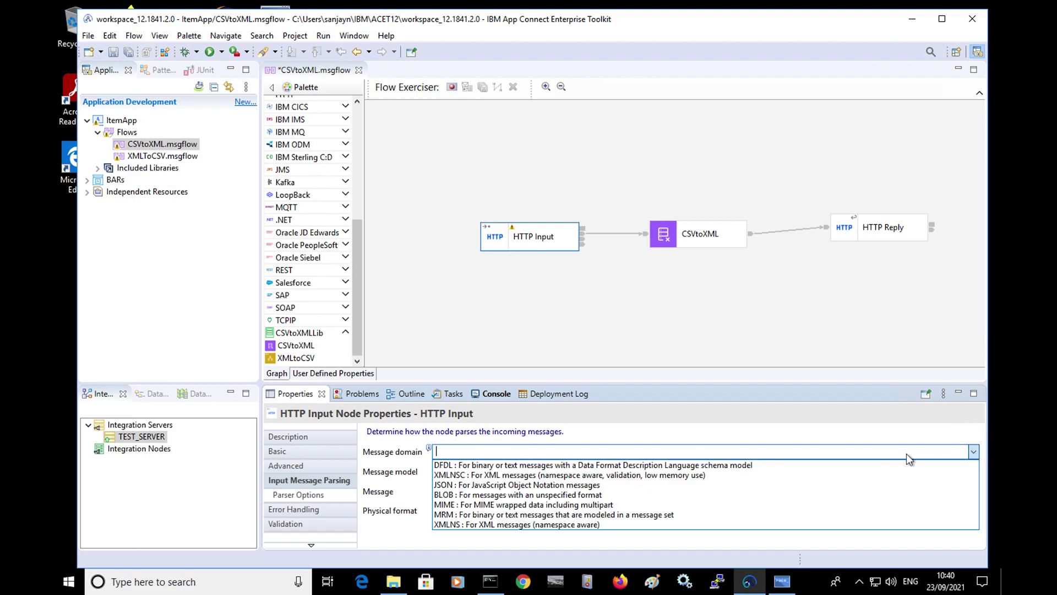
click(535, 463)
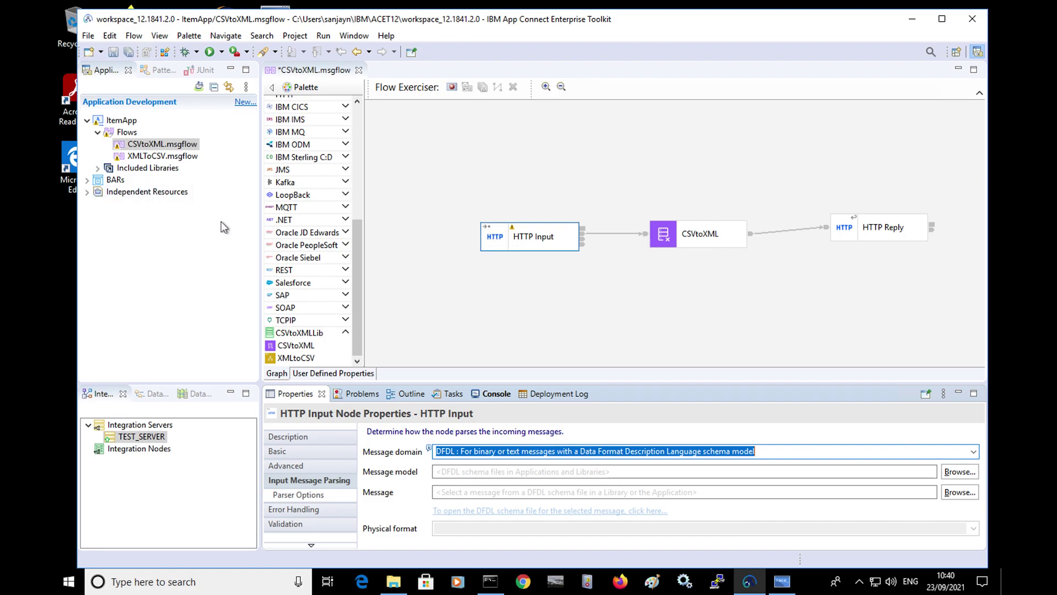
click(958, 492)
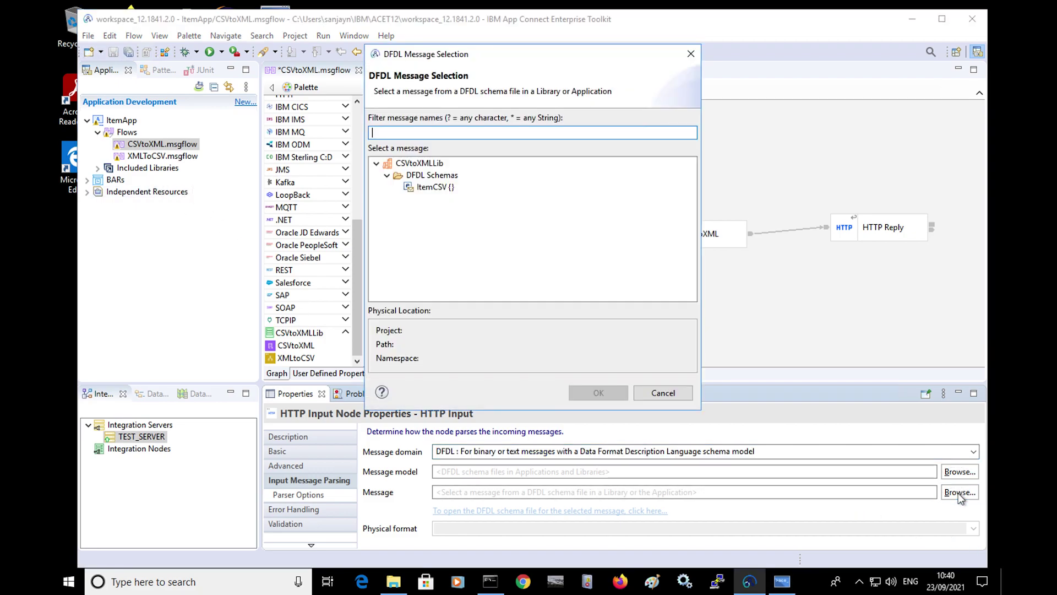
click(430, 191)
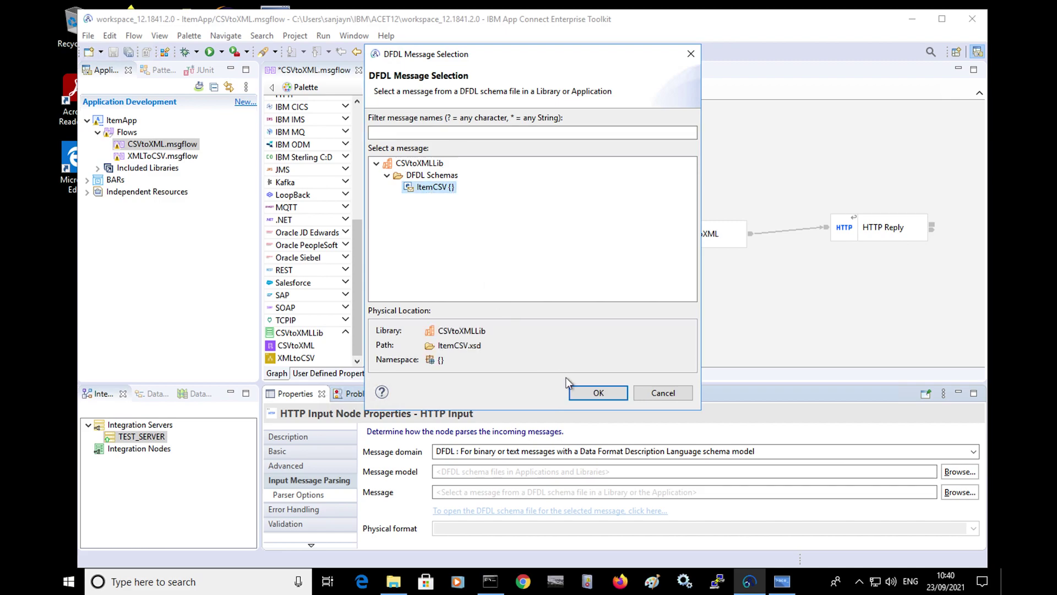
click(605, 395)
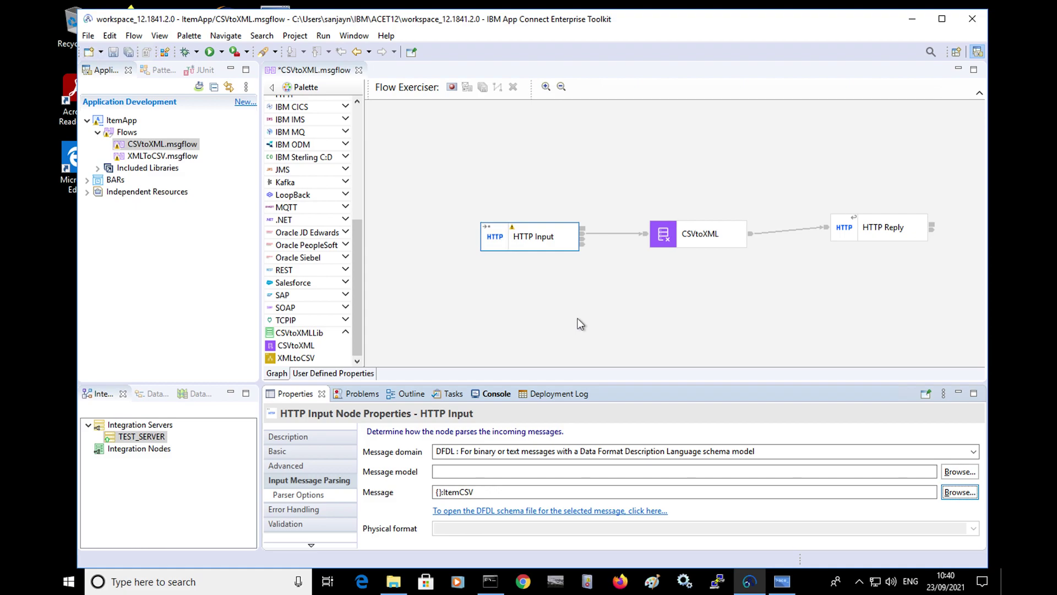
key(ctrl+s)
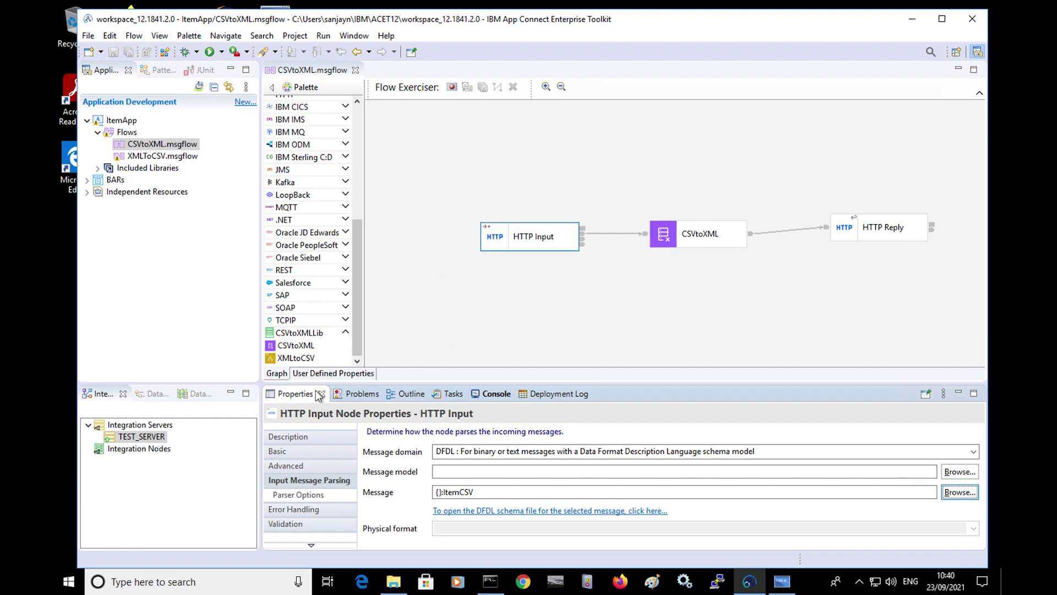
Start Flow Exerciser recording for the CSVtoXML flow and create a new input message
click(451, 87)
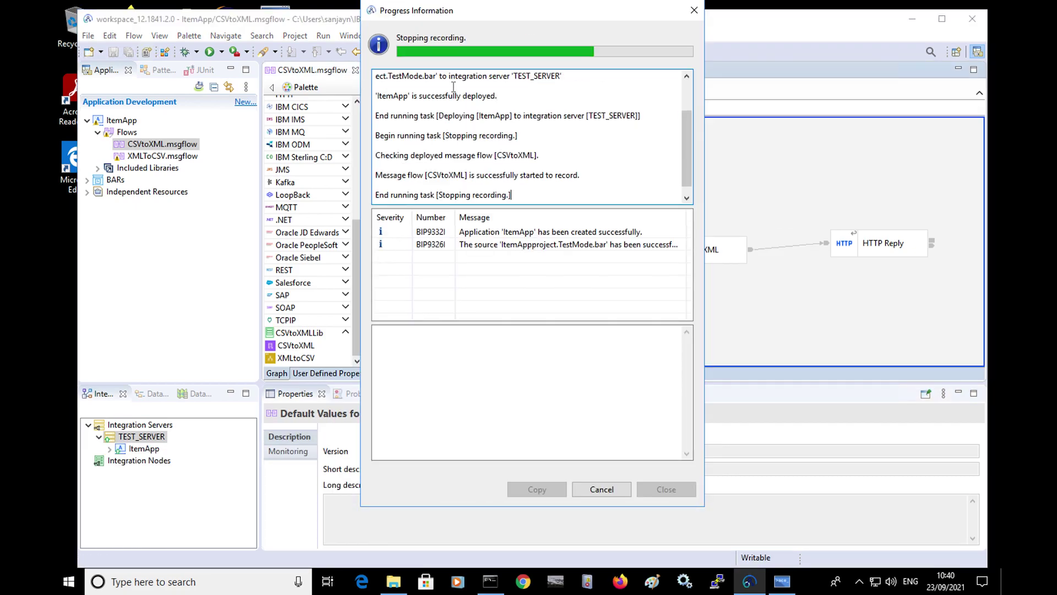
click(466, 87)
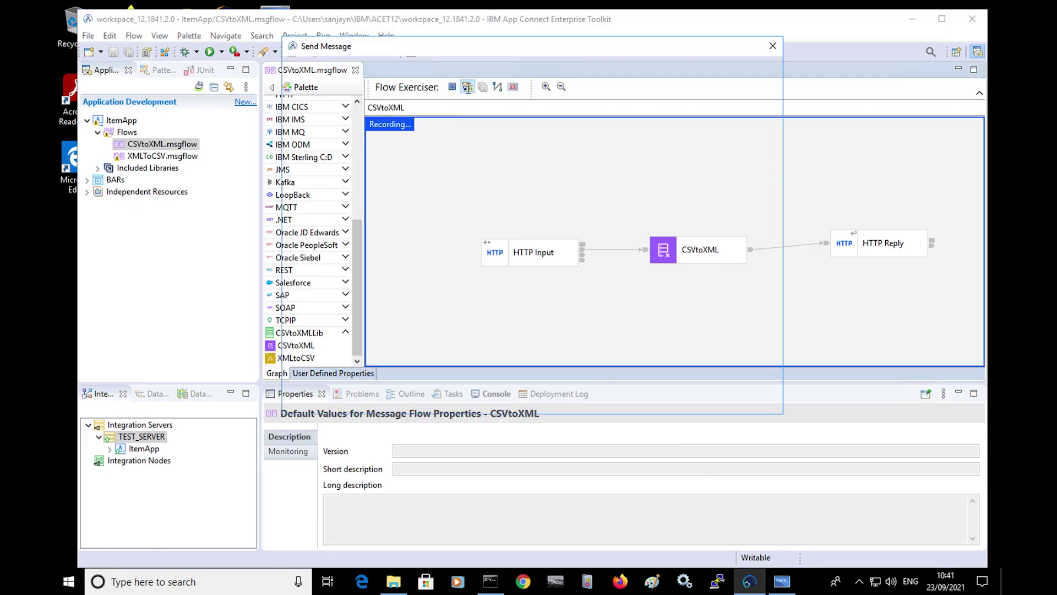
click(355, 131)
right_click(358, 135)
click(385, 139)
Send "Coffee,2.25" as the message content to HTTP Input and review the sent message and the HTTP reply
click(561, 237)
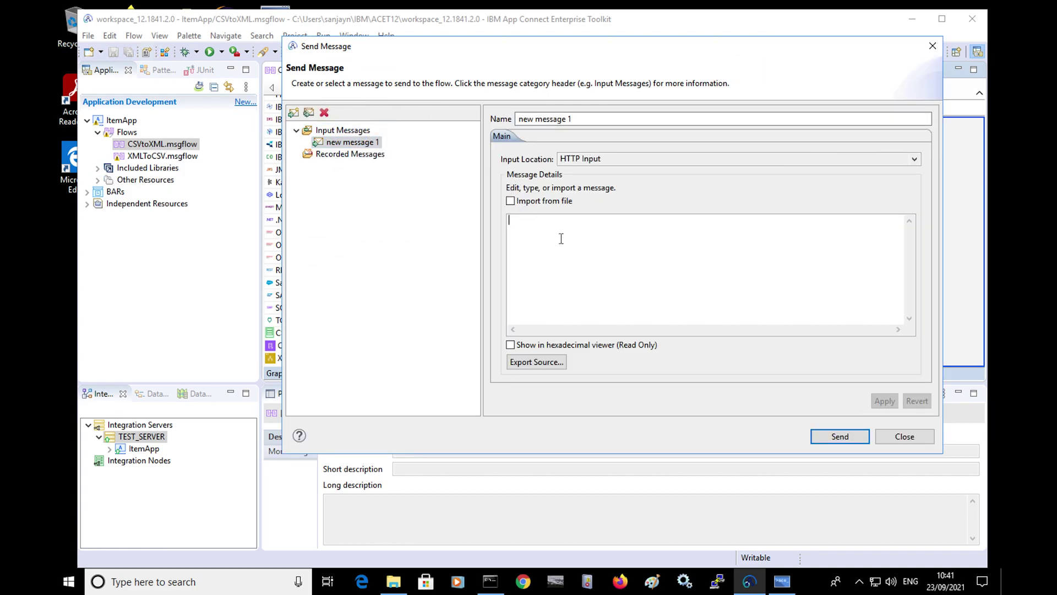
text(Co)
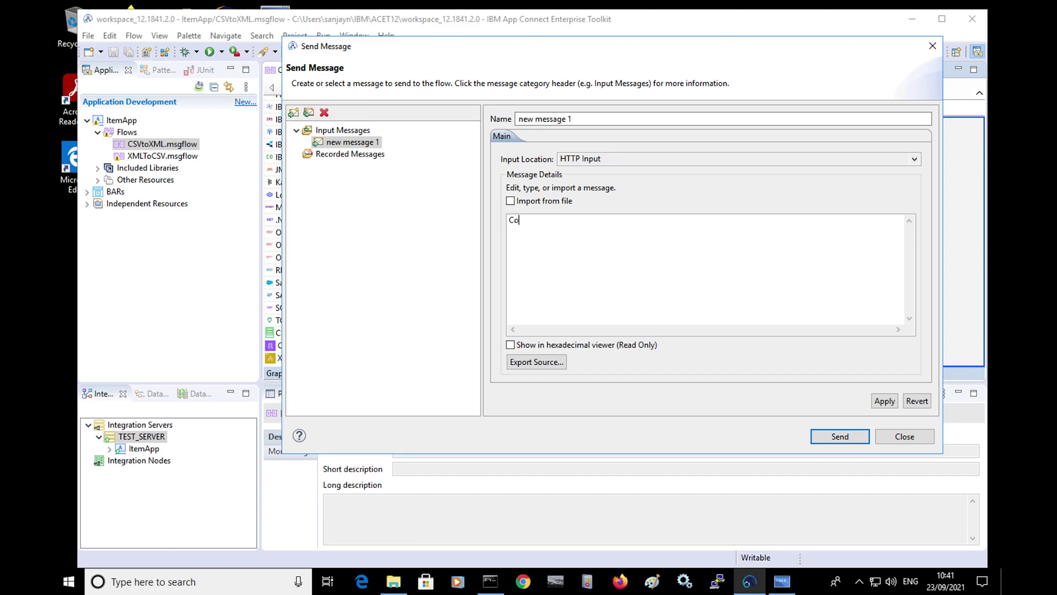
text(ffee,2.25)
click(884, 402)
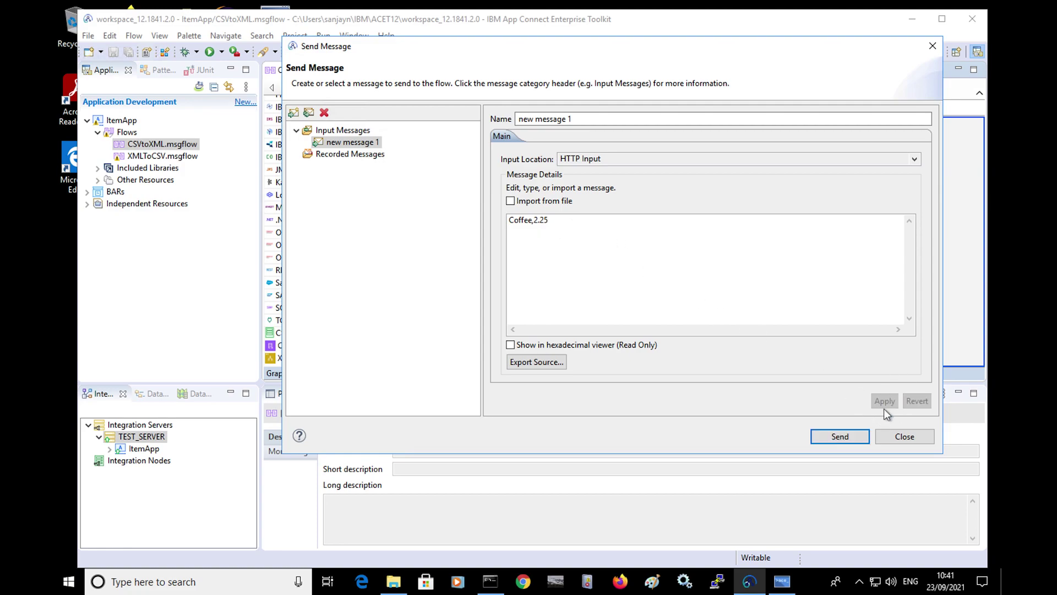
click(858, 434)
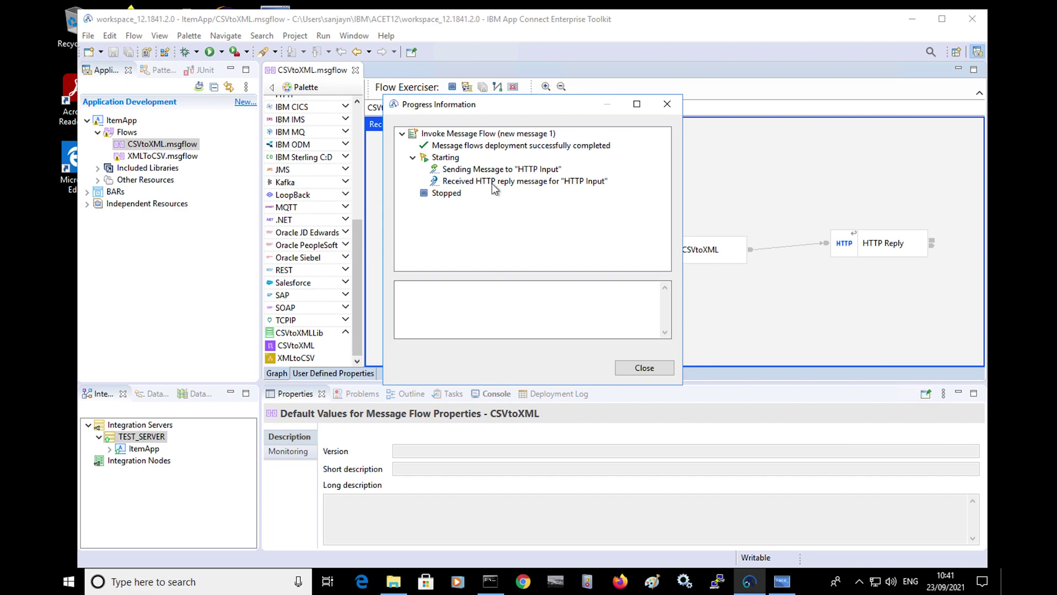
click(485, 170)
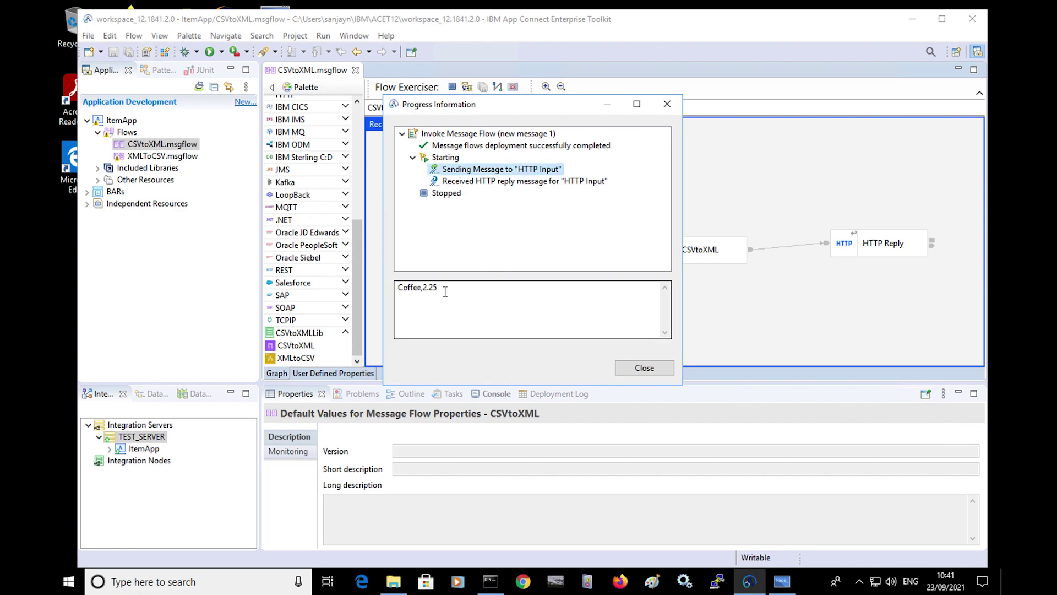
click(477, 181)
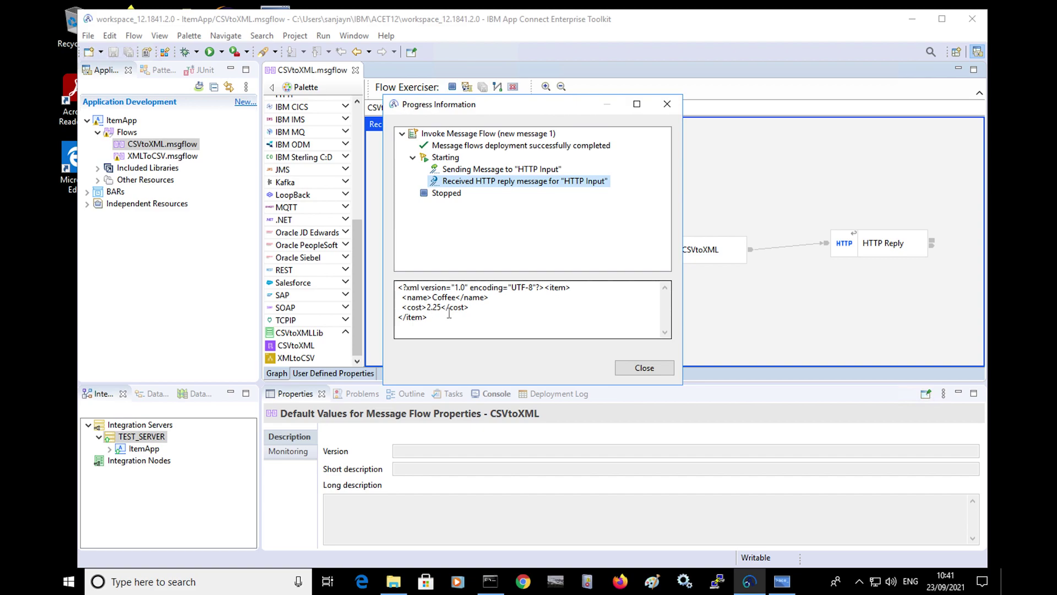
click(654, 374)
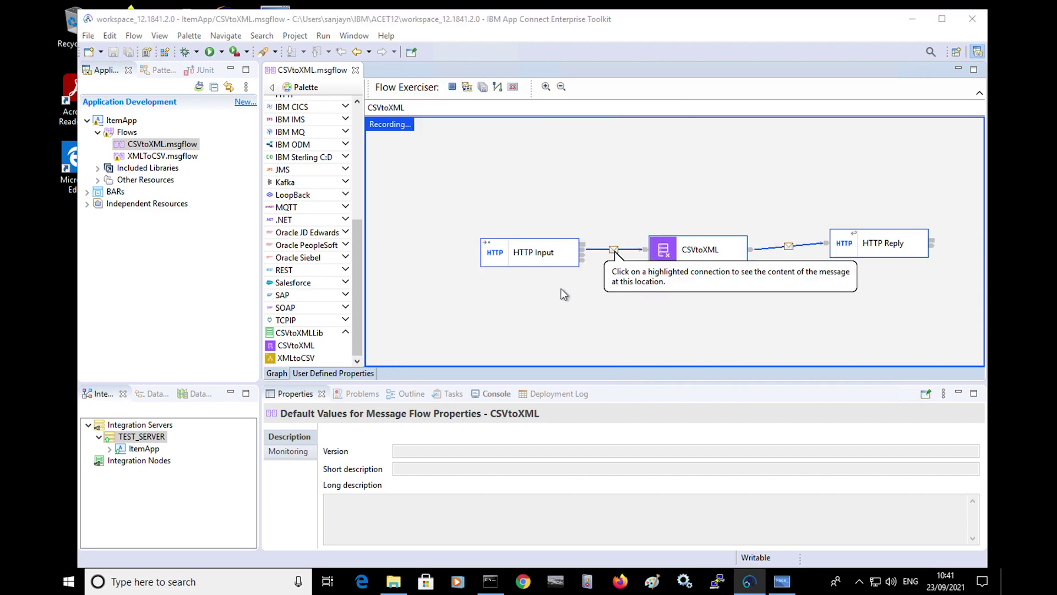
Inspect the recorded messages before and after the CSVtoXML node, and stop the recording to return the flow to edit mode
click(616, 252)
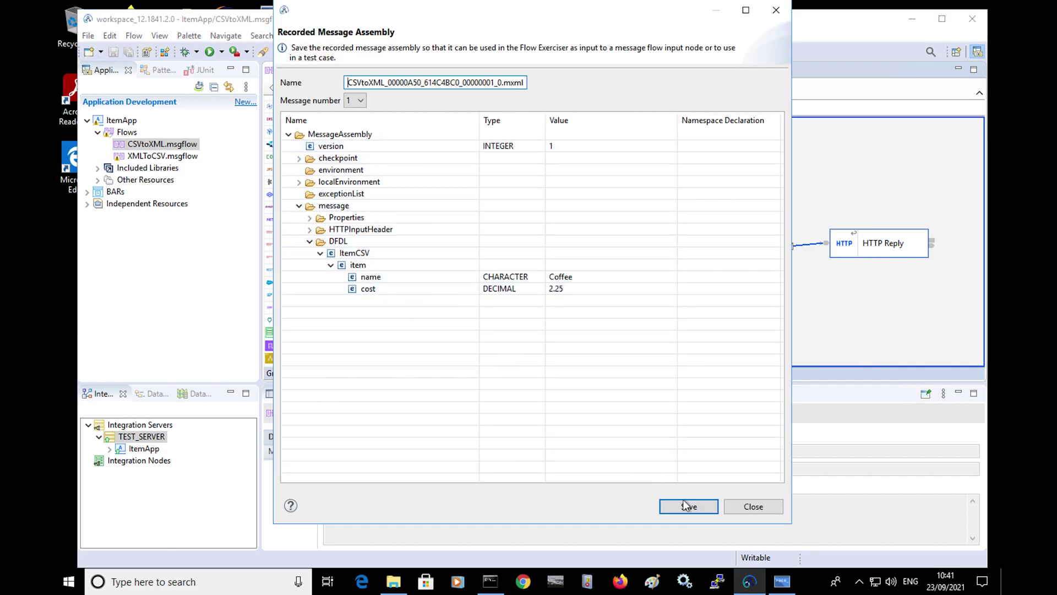
click(753, 513)
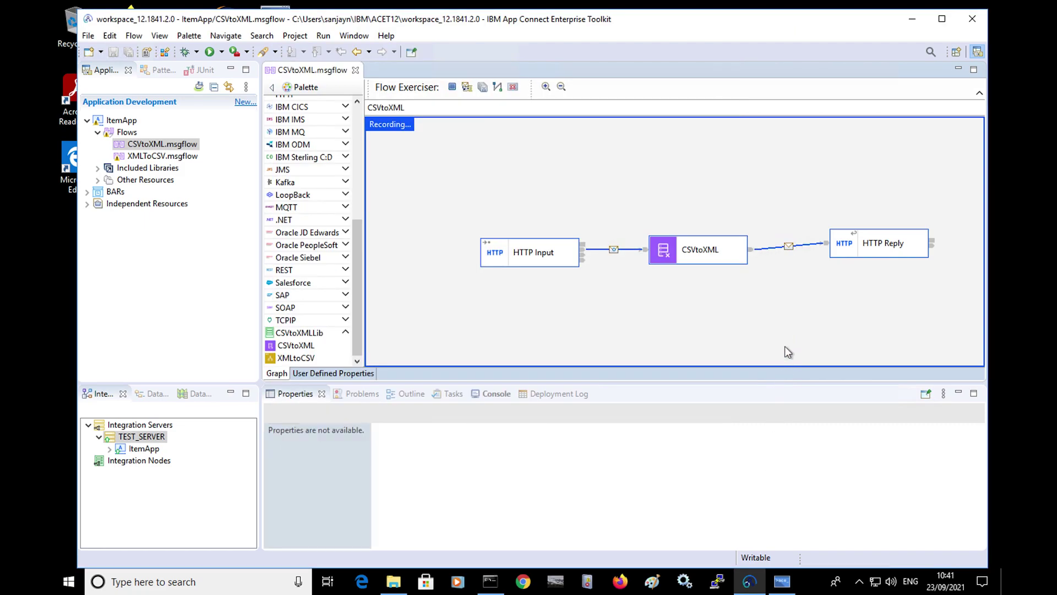
click(789, 245)
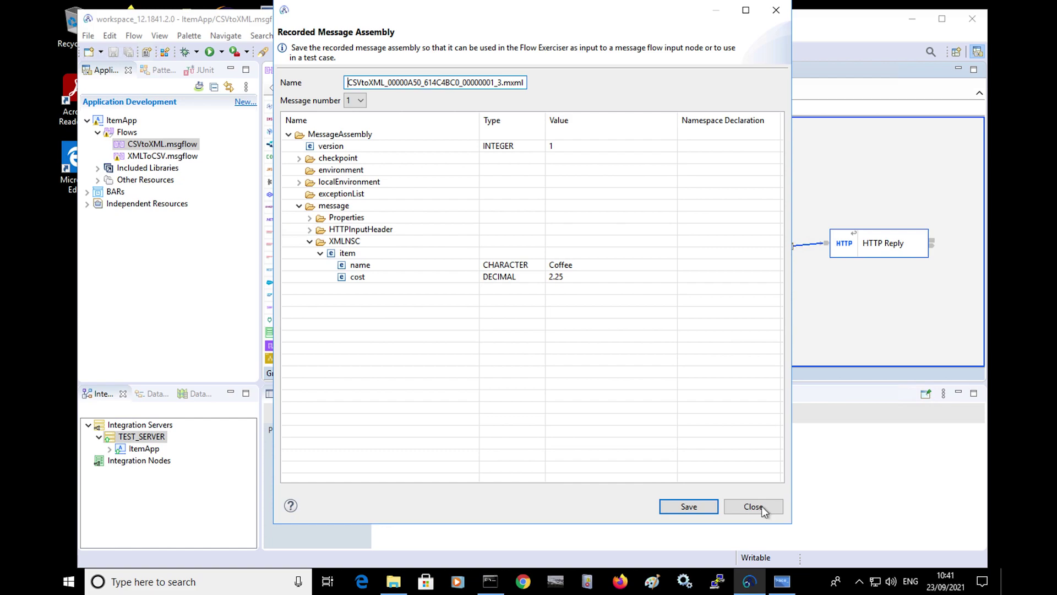
click(753, 507)
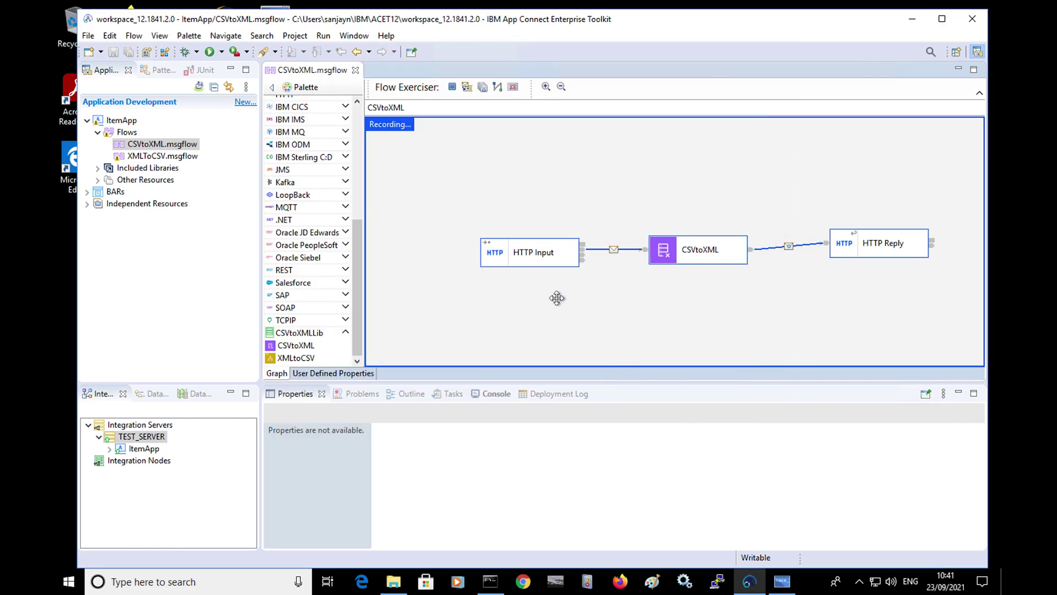
click(452, 87)
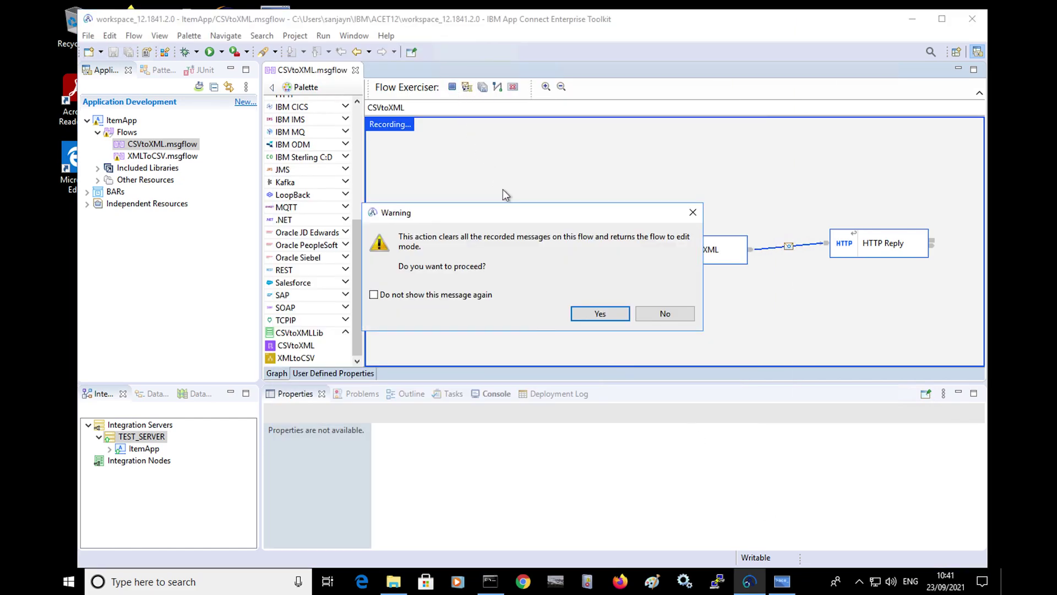
click(601, 315)
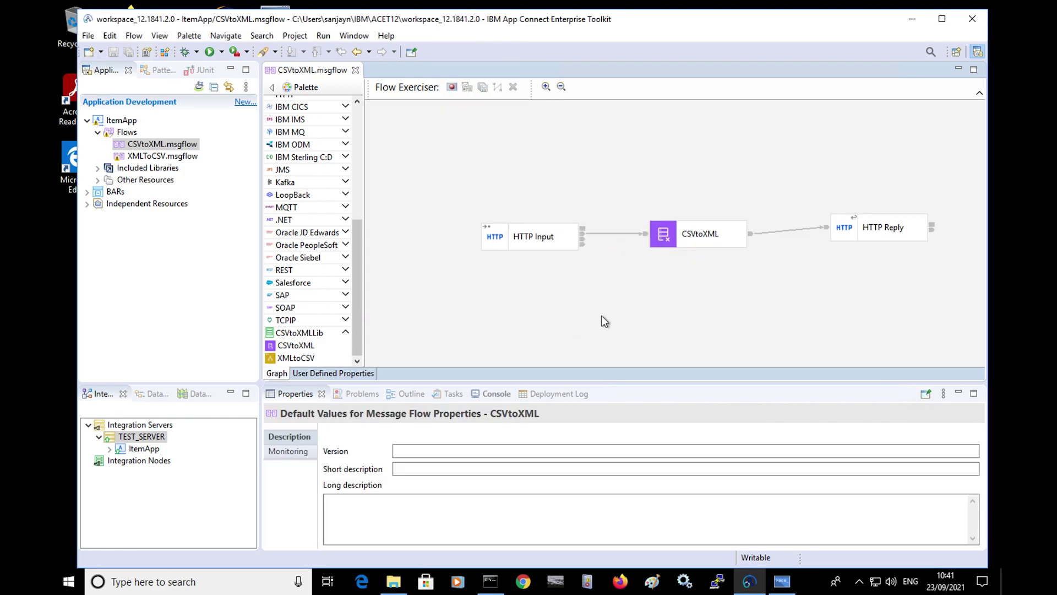